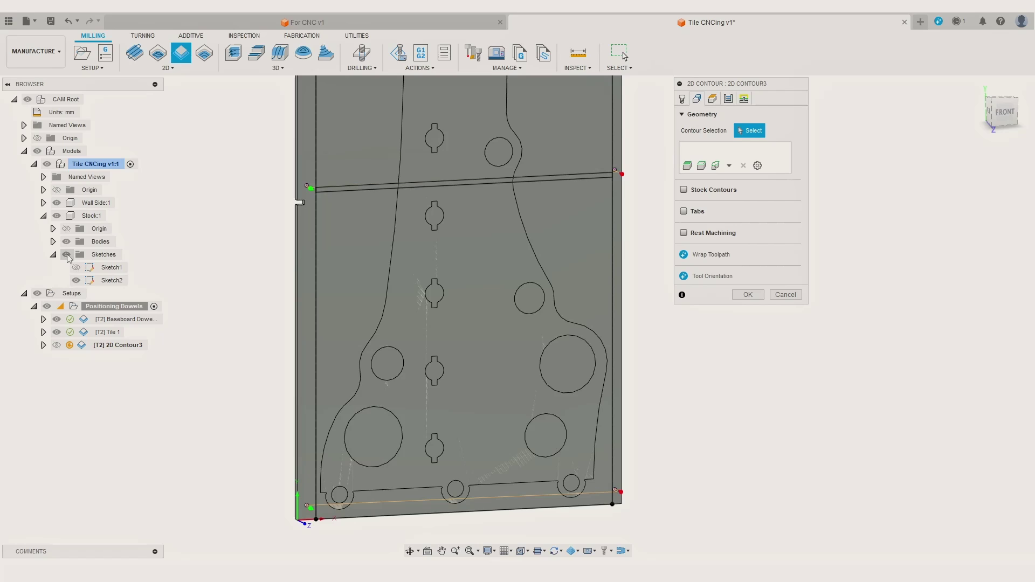
Hide the Stock:1 bodies so the plywood wall-side part is visible
{"action": "left_click", "coordinate": [67, 246]}
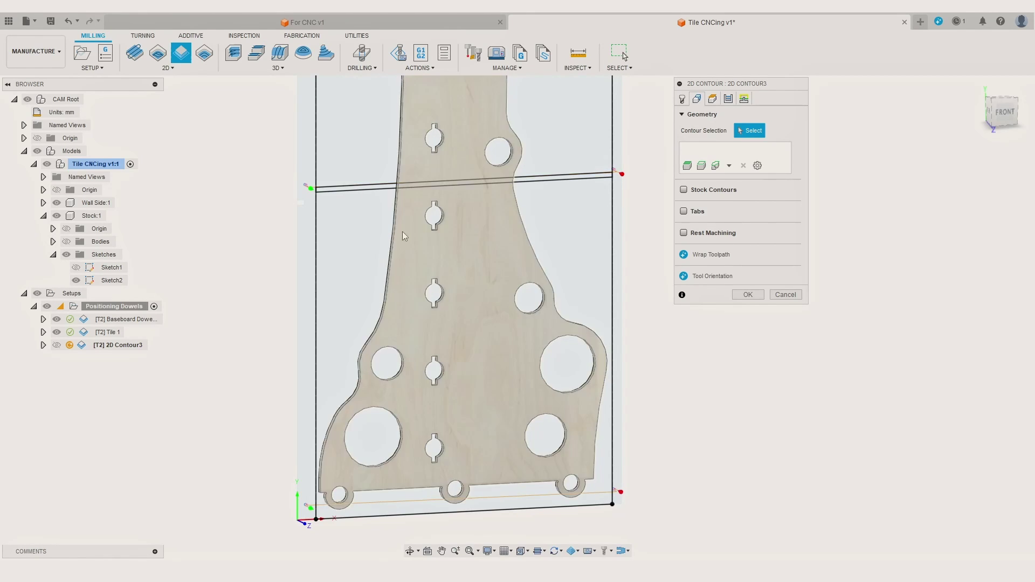
{"action": "scroll", "coordinate": [377, 270], "scroll_direction": "up", "scroll_amount": 5}
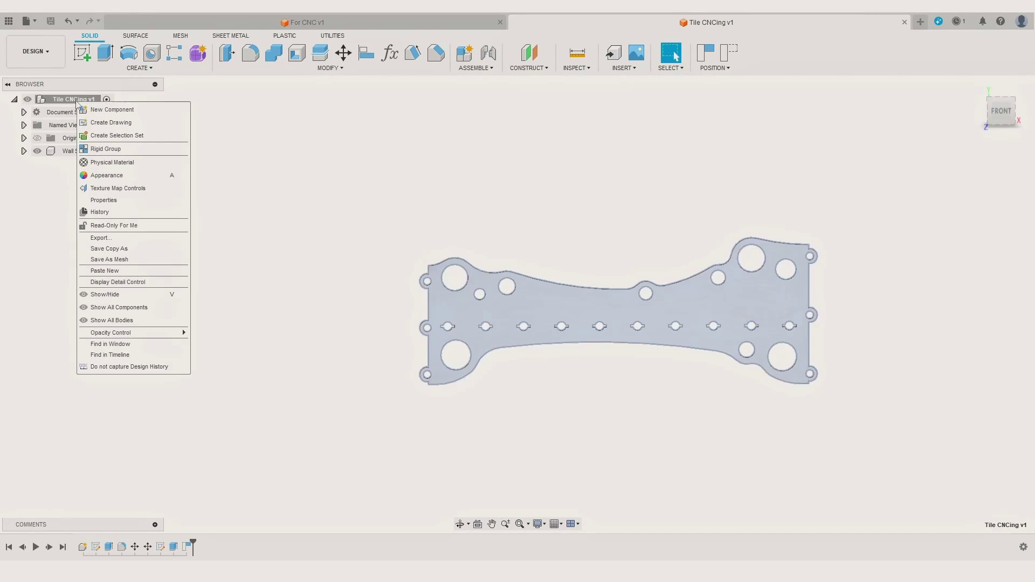
Create a new Stock component and sketch a 695 × 1770 mm rectangle
{"action": "left_click", "coordinate": [122, 112]}
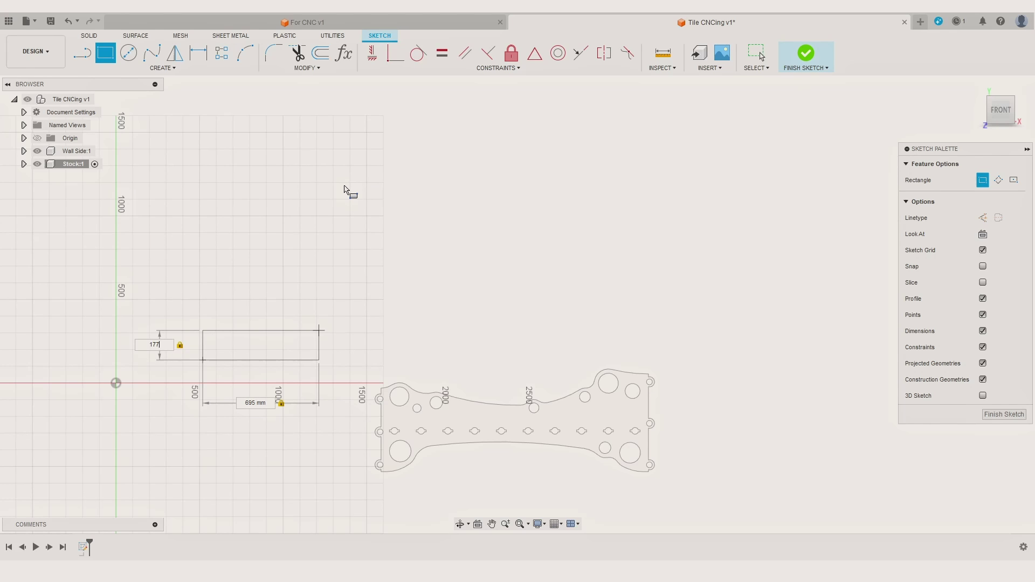
{"action": "key", "text": "Return"}
{"action": "key", "text": "Escape"}
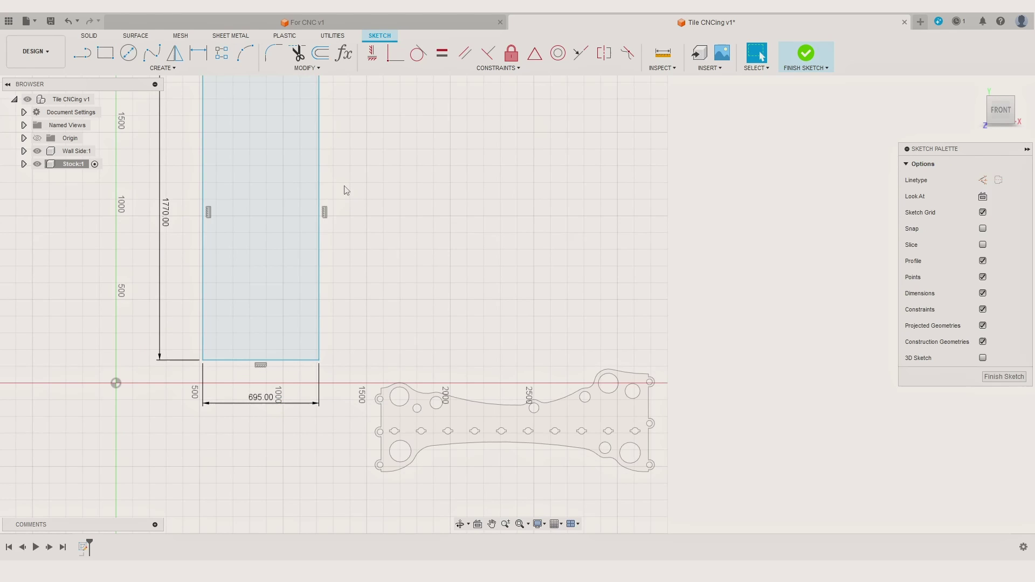
{"action": "middle_click_drag", "start_coordinate": [408, 200], "coordinate": [496, 250]}
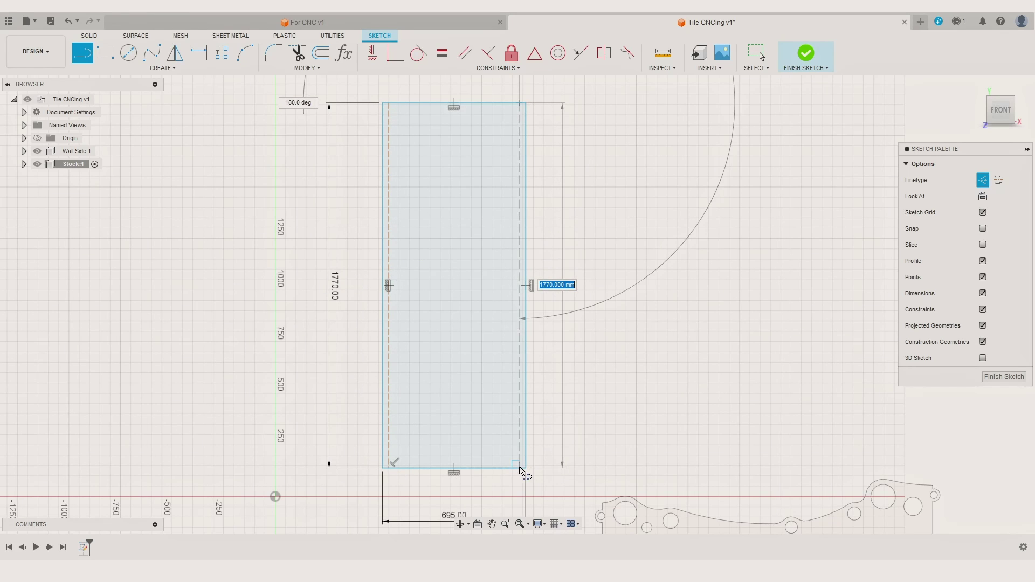
Dimension the left and right dashed guides 20 mm and 15 mm inside the rectangle edges
{"action": "key", "text": "d"}
{"action": "scroll", "coordinate": [389, 399], "scroll_direction": "up", "scroll_amount": 4}
{"action": "left_click", "coordinate": [372, 418]}
{"action": "left_click", "coordinate": [386, 431]}
{"action": "scroll", "coordinate": [386, 474], "scroll_direction": "up", "scroll_amount": 2}
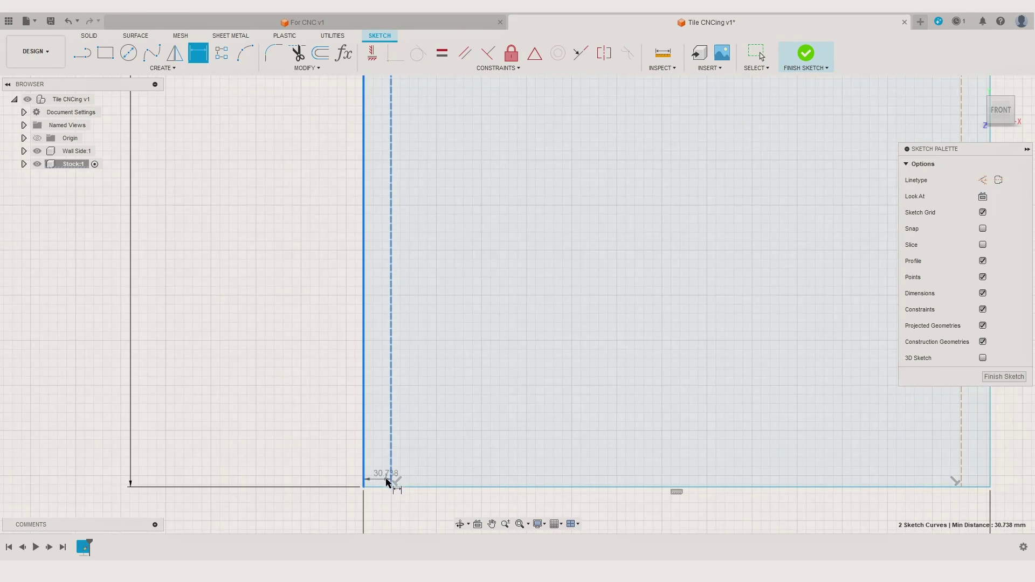
{"action": "left_click", "coordinate": [386, 514]}
{"action": "type", "text": "2"}
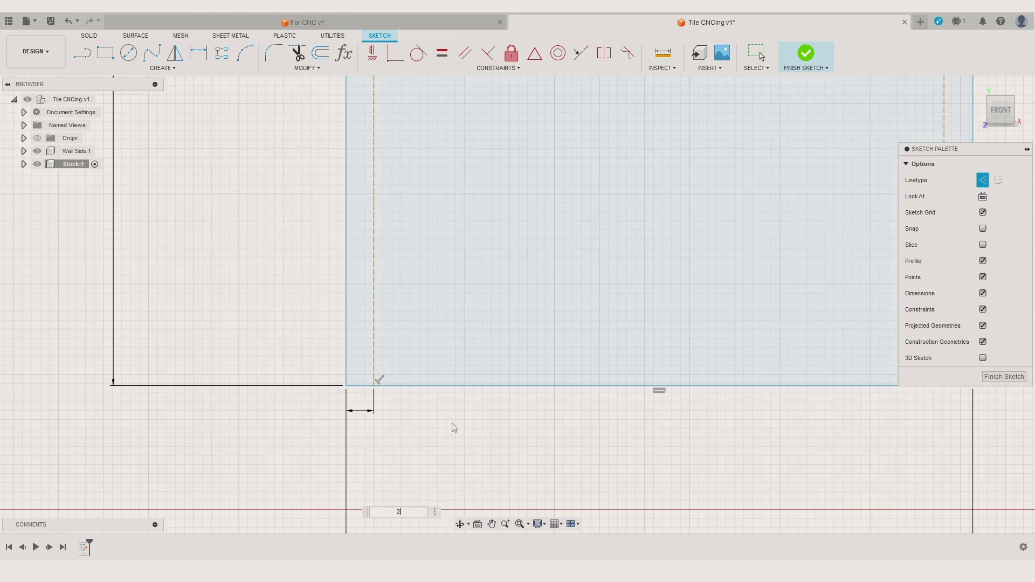
{"action": "middle_click_drag", "start_coordinate": [452, 427], "coordinate": [250, 435]}
{"action": "left_click", "coordinate": [778, 361]}
{"action": "left_click", "coordinate": [766, 431]}
{"action": "type", "text": "15"}
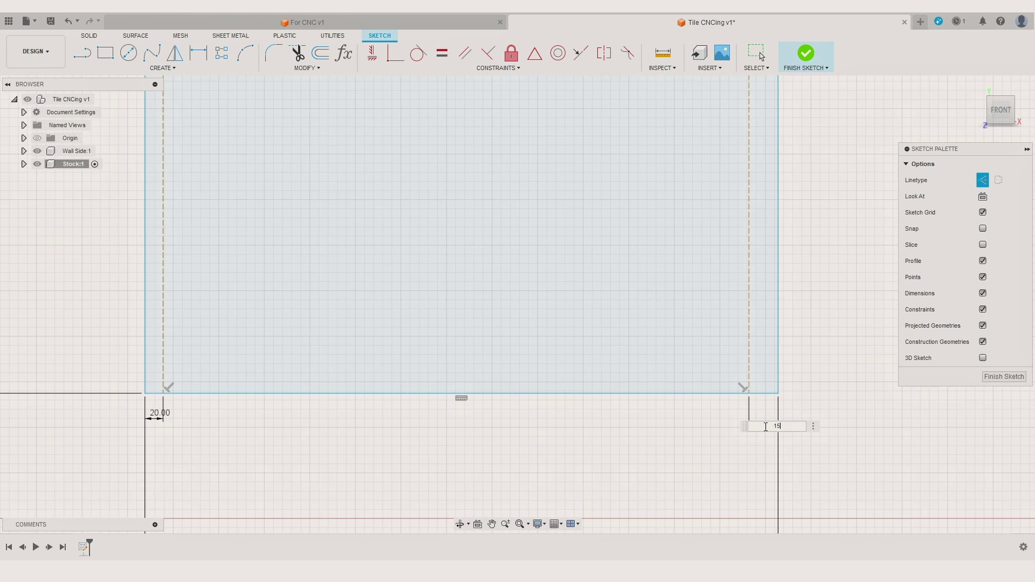
{"action": "type", "text": "c"}
{"action": "scroll", "coordinate": [300, 388], "scroll_direction": "up", "scroll_amount": 2}
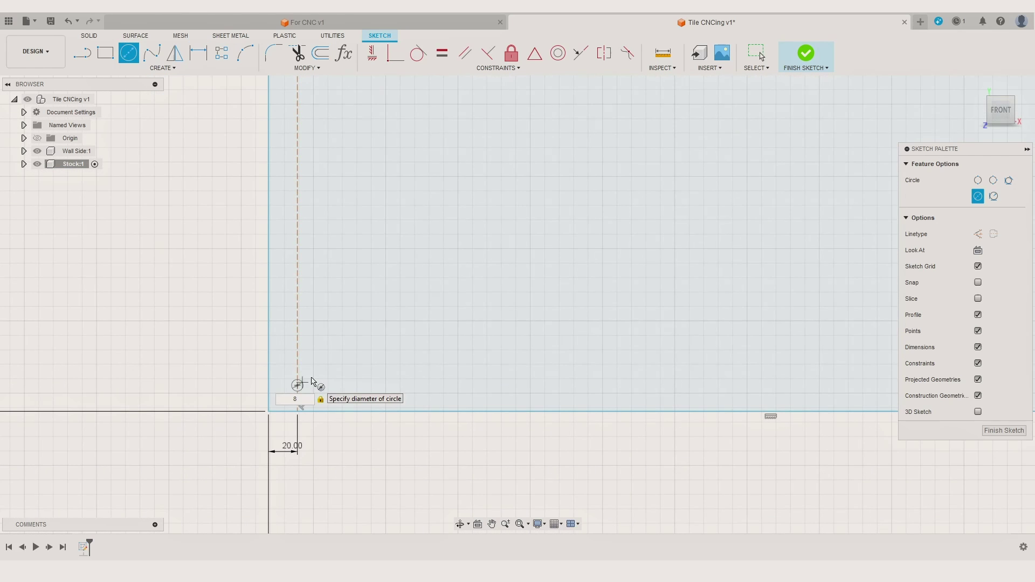
Draw 8 mm circles near the bottom corners
{"action": "key", "text": "Return"}
{"action": "scroll", "coordinate": [539, 393], "scroll_direction": "down", "scroll_amount": 2}
{"action": "key", "text": "Return"}
{"action": "scroll", "coordinate": [150, 399], "scroll_direction": "up", "scroll_amount": 4}
Dimension the corner circles 30 mm above the bottom edge
{"action": "key", "text": "d"}
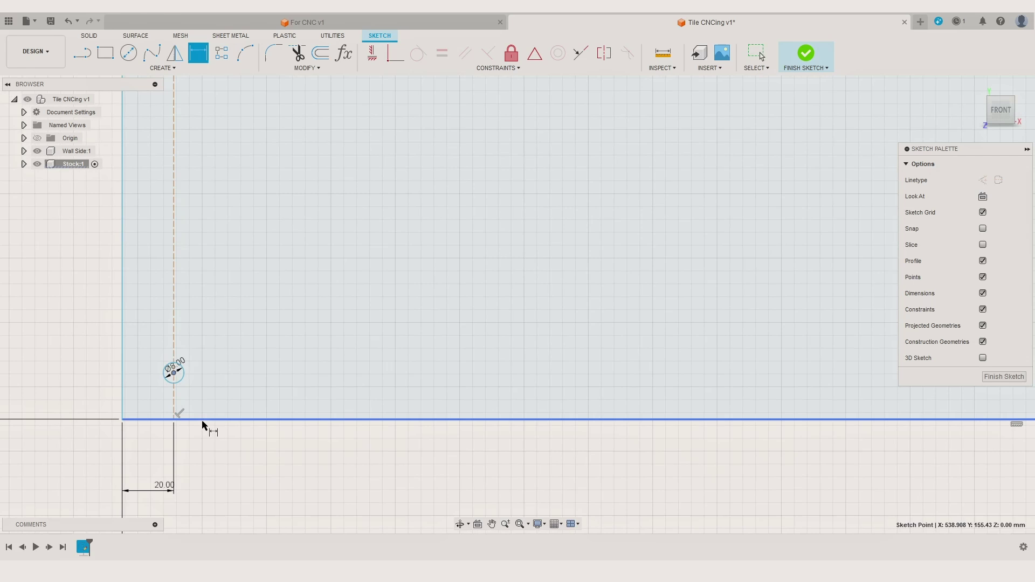
{"action": "left_click", "coordinate": [215, 403]}
{"action": "type", "text": "30"}
{"action": "key", "text": "Return"}
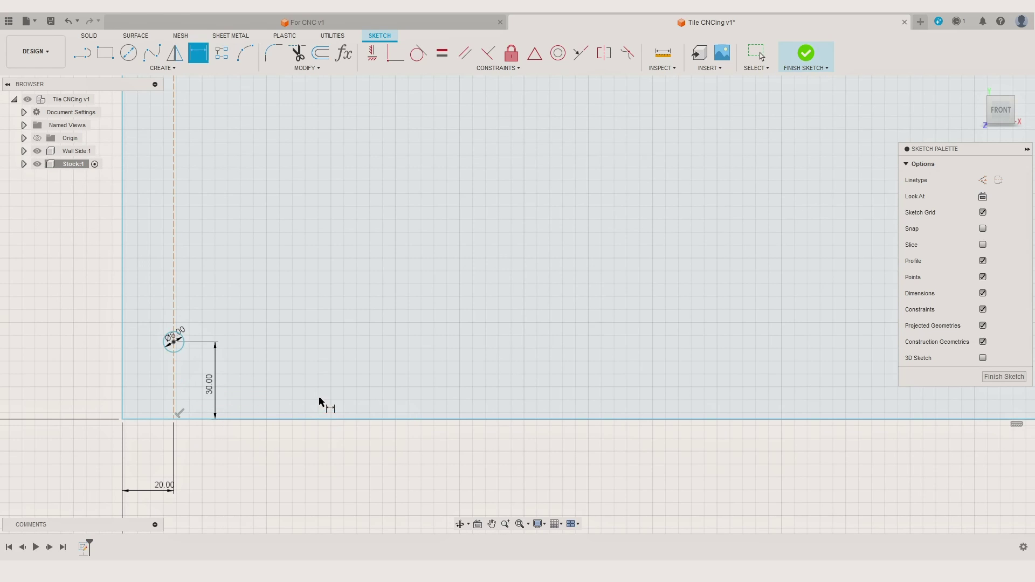
{"action": "scroll", "coordinate": [320, 402], "scroll_direction": "down", "scroll_amount": 3}
{"action": "scroll", "coordinate": [721, 389], "scroll_direction": "up", "scroll_amount": 3}
{"action": "left_click", "coordinate": [717, 388]}
{"action": "left_click", "coordinate": [793, 377]}
{"action": "type", "text": "3"}
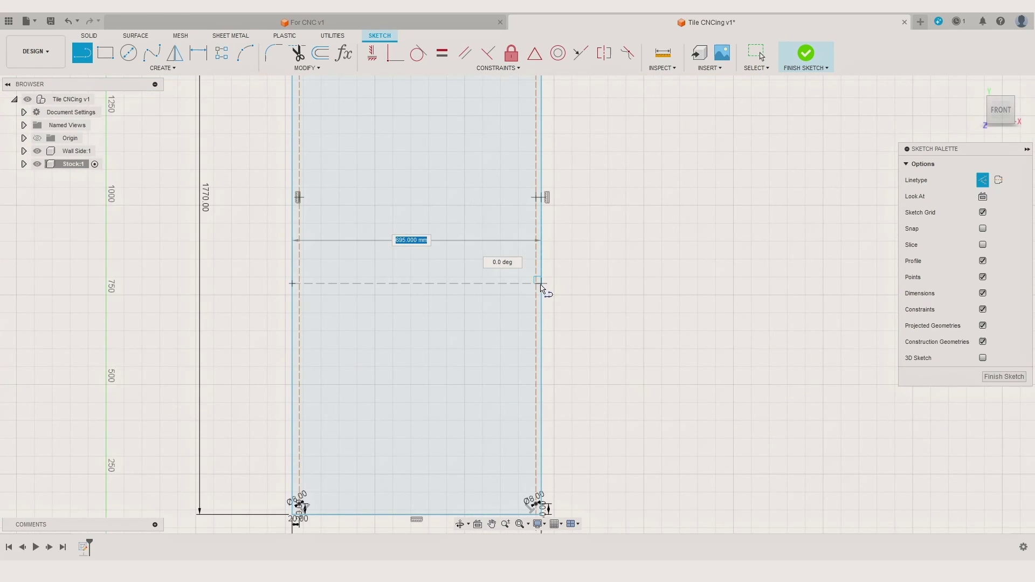
Draw a 695 mm dashed cross line across the rectangle
{"action": "scroll", "coordinate": [456, 282], "scroll_direction": "up", "scroll_amount": 2}
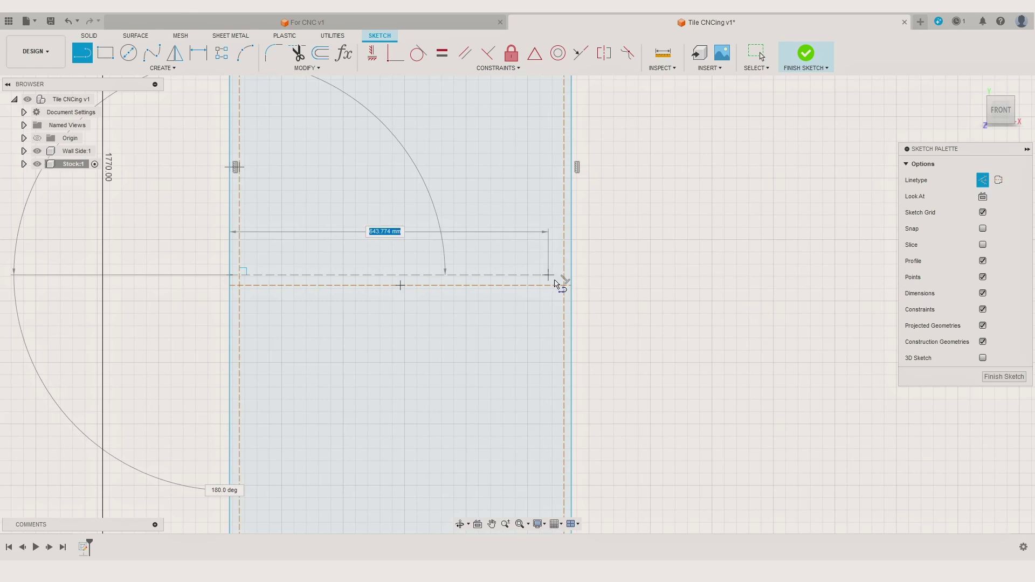
{"action": "scroll", "coordinate": [573, 283], "scroll_direction": "down", "scroll_amount": 5}
{"action": "scroll", "coordinate": [365, 225], "scroll_direction": "up", "scroll_amount": 4}
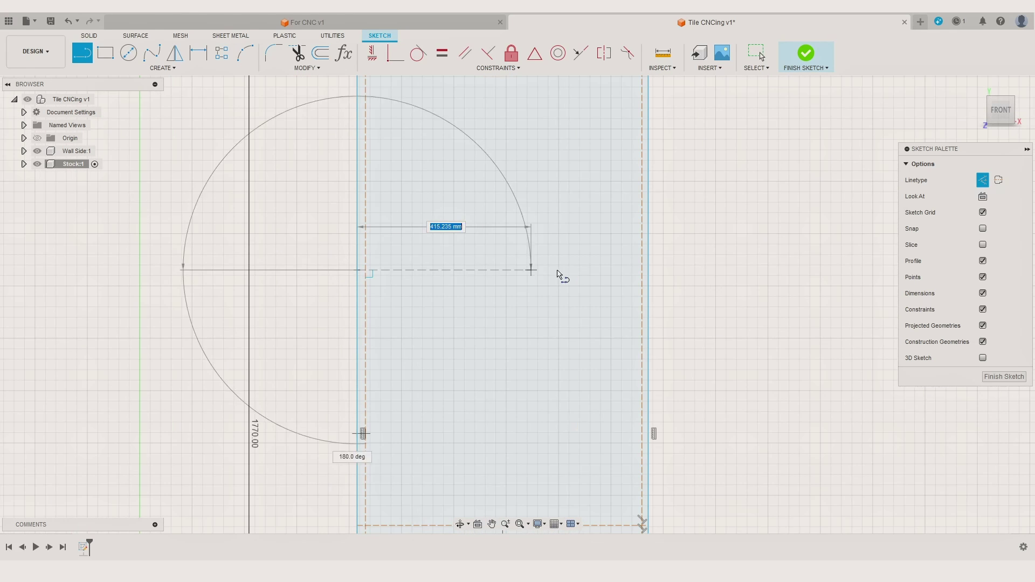
{"action": "left_click", "coordinate": [646, 268]}
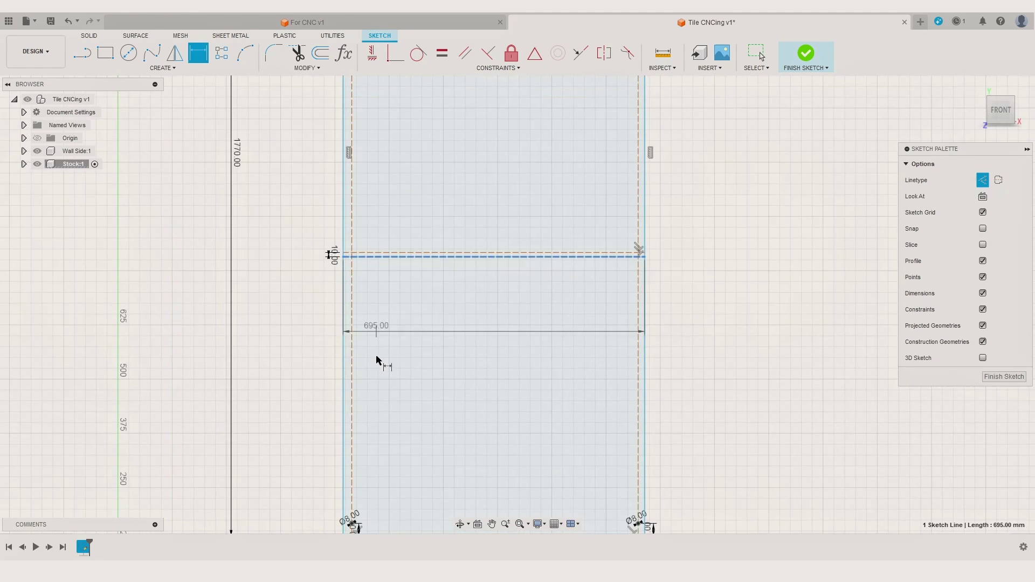
Dimension the cross line at 700 mm and link the upper cross-line spacing to d11 (650 mm)
{"action": "key", "text": "d"}
{"action": "scroll", "coordinate": [430, 430], "scroll_direction": "down", "scroll_amount": 1}
{"action": "left_click", "coordinate": [430, 434]}
{"action": "left_click", "coordinate": [322, 350]}
{"action": "type", "text": "700"}
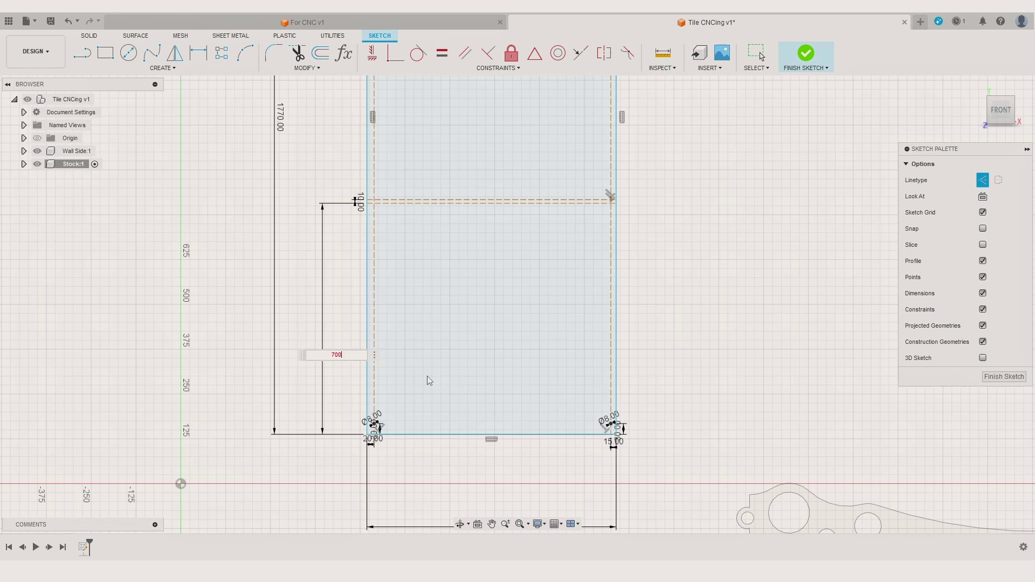
{"action": "middle_click_drag", "start_coordinate": [427, 379], "coordinate": [431, 530]}
{"action": "left_click", "coordinate": [485, 125]}
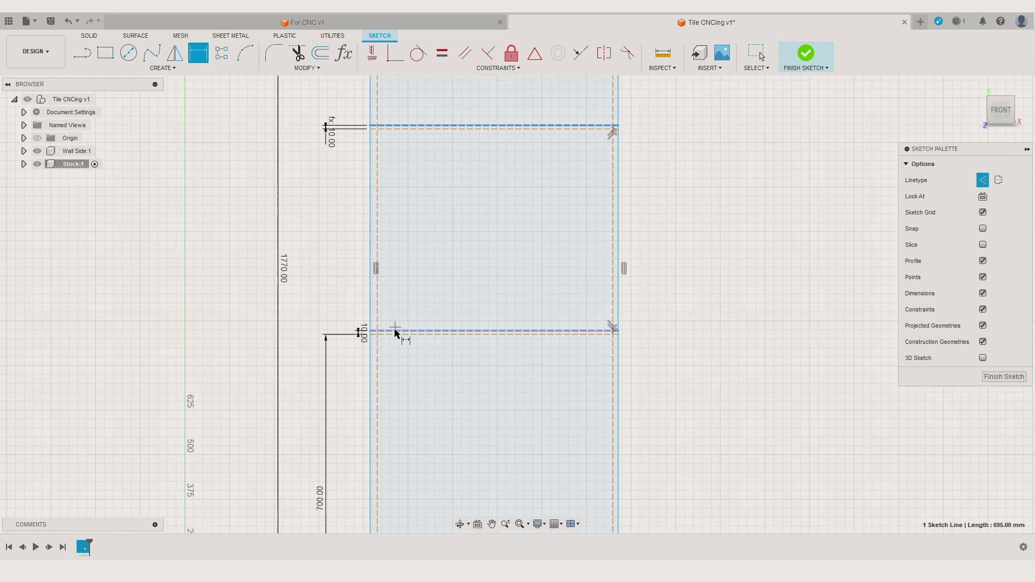
{"action": "left_click", "coordinate": [301, 267]}
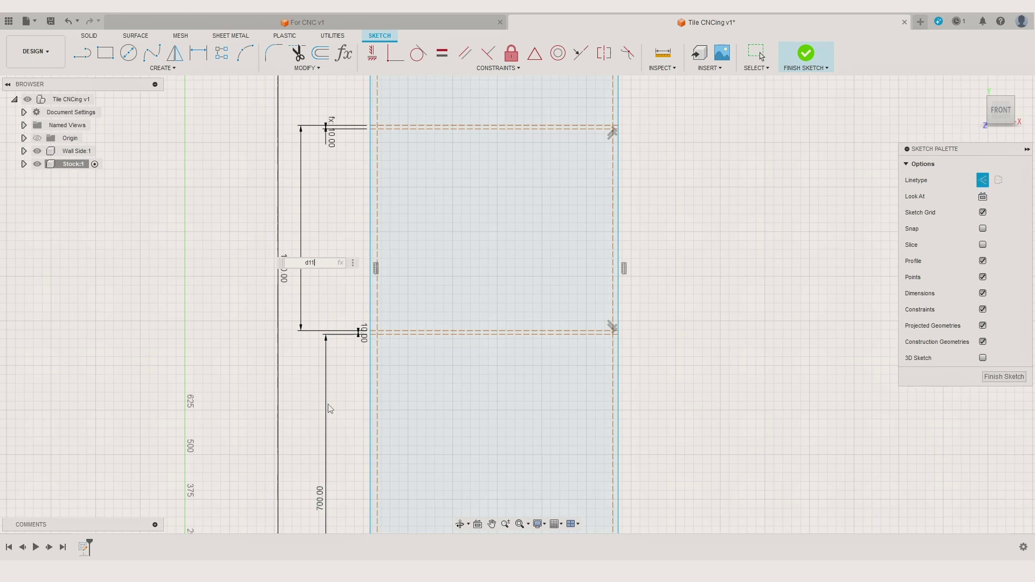
{"action": "type", "text": "d11"}
{"action": "key", "text": "Return"}
{"action": "scroll", "coordinate": [340, 415], "scroll_direction": "down", "scroll_amount": 2}
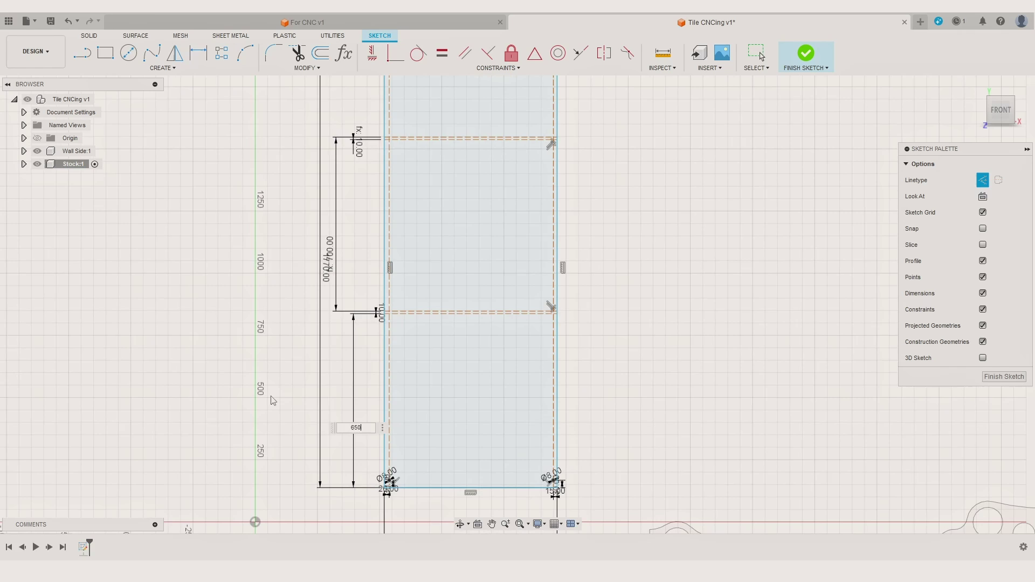
{"action": "key", "text": "Return"}
Add 8 mm circles along the upper cross line
{"action": "scroll", "coordinate": [378, 323], "scroll_direction": "up", "scroll_amount": 5}
{"action": "key", "text": "c"}
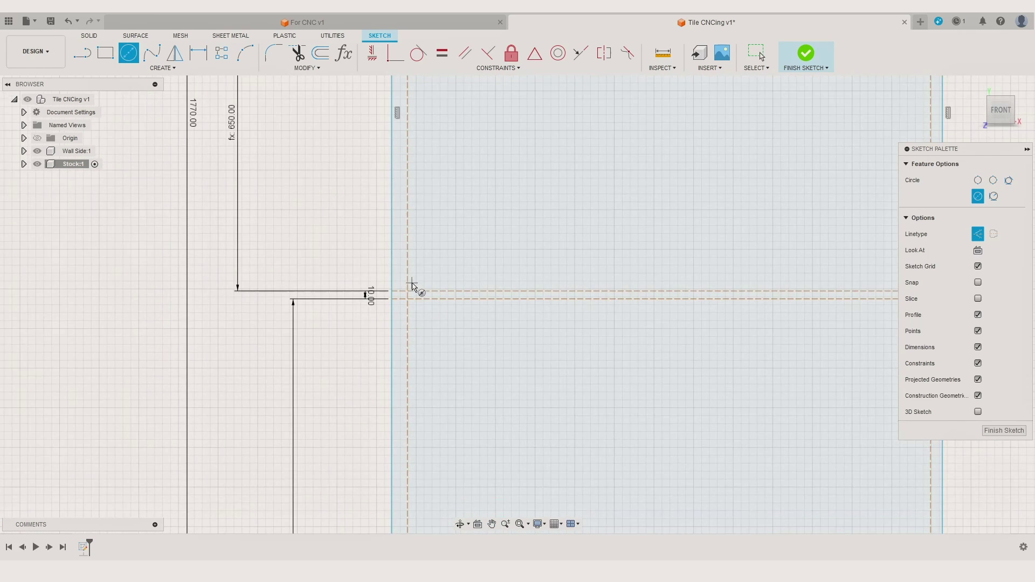
{"action": "scroll", "coordinate": [412, 286], "scroll_direction": "up", "scroll_amount": 3}
{"action": "key", "text": "Return"}
{"action": "key", "text": "d"}
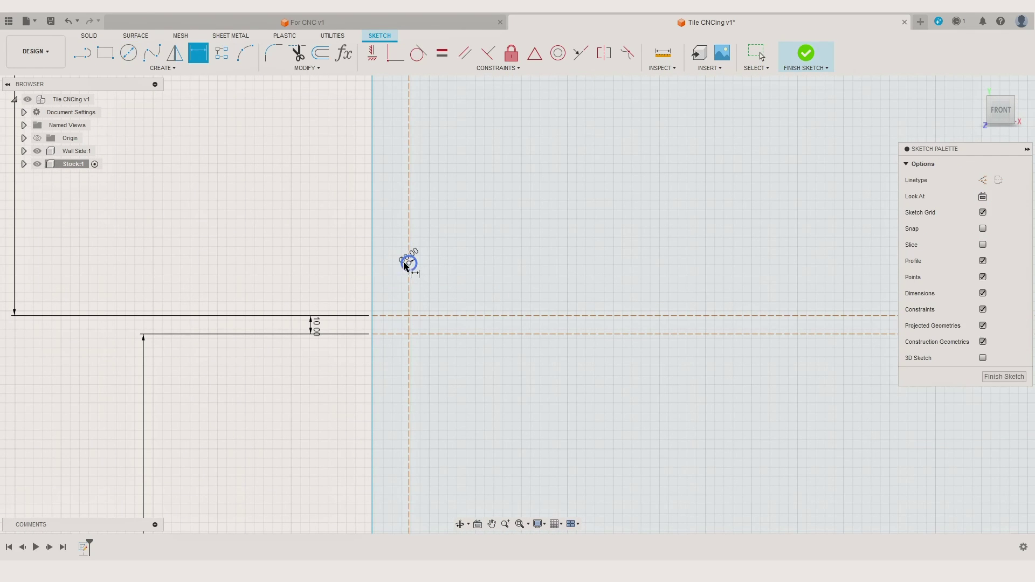
{"action": "key", "text": "ctrl+z"}
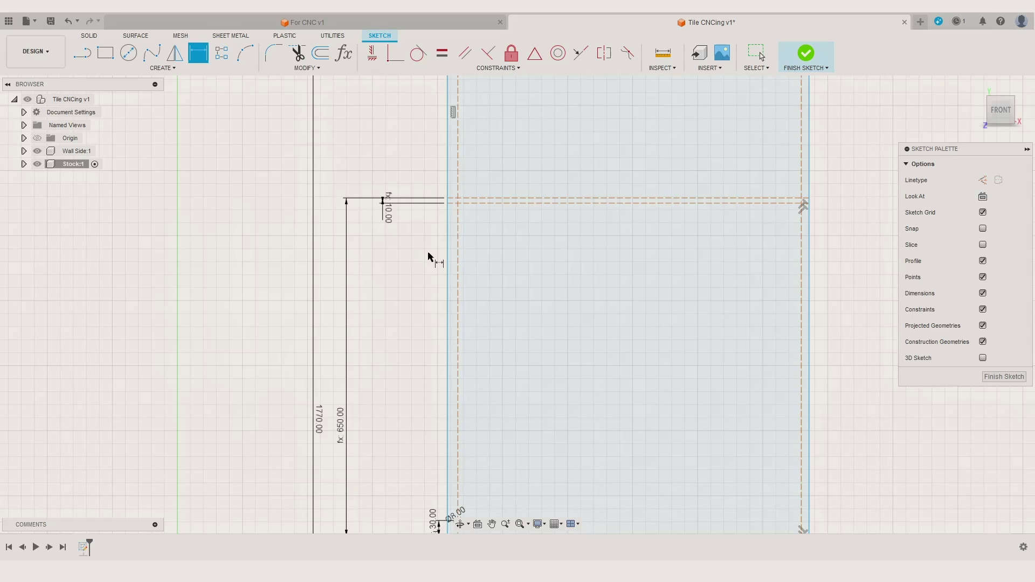
{"action": "type", "text": "c8"}
{"action": "key", "text": "Return"}
{"action": "key", "text": "d"}
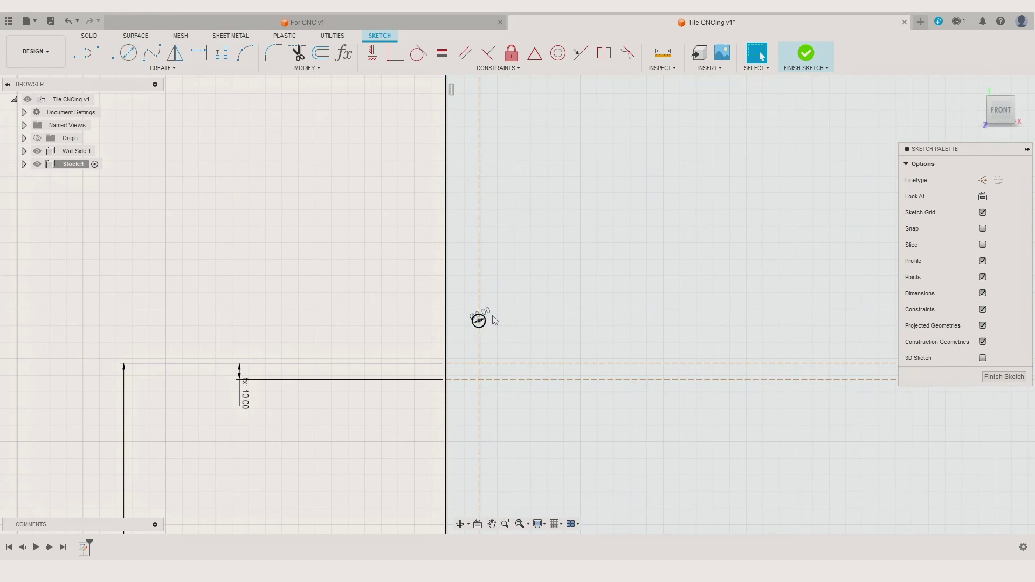
{"action": "scroll", "coordinate": [479, 322], "scroll_direction": "up", "scroll_amount": 2}
{"action": "left_click", "coordinate": [513, 362]}
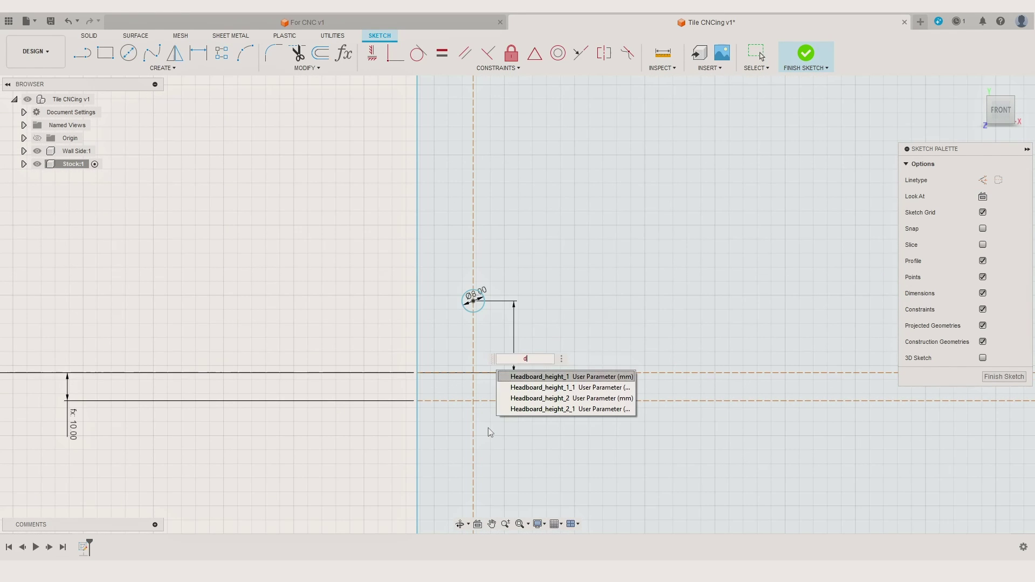
{"action": "key", "text": "ctrl+z"}
Place another 8 mm circle and dimension it 30 mm from the horizontal line
{"action": "key", "text": "c"}
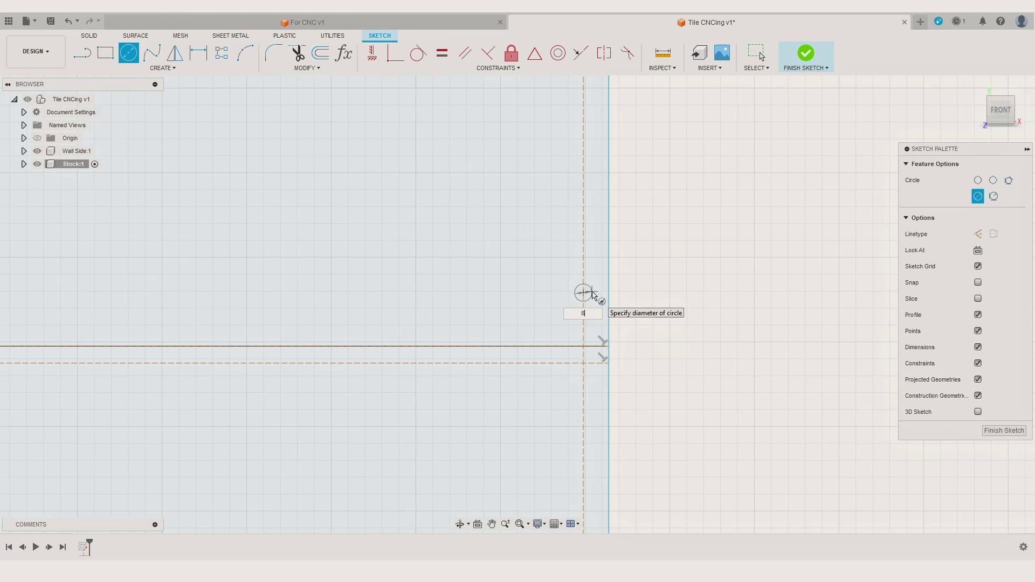
{"action": "key", "text": "Return"}
{"action": "key", "text": "Escape"}
{"action": "left_click", "coordinate": [583, 292]}
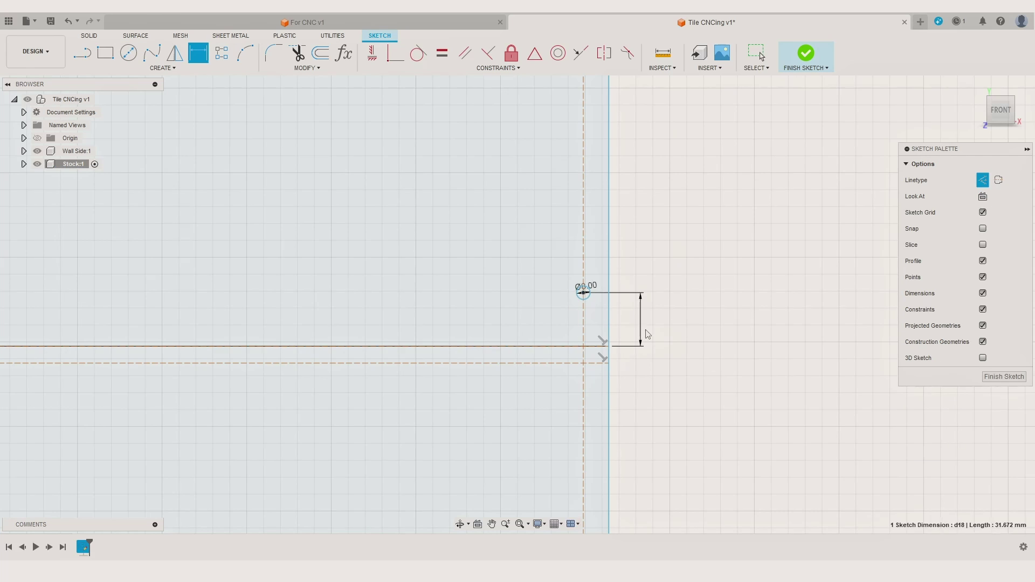
{"action": "scroll", "coordinate": [727, 294], "scroll_direction": "down", "scroll_amount": 3}
{"action": "scroll", "coordinate": [670, 317], "scroll_direction": "up", "scroll_amount": 3}
{"action": "key", "text": "ctrl+z"}
{"action": "key", "text": "ctrl+y"}
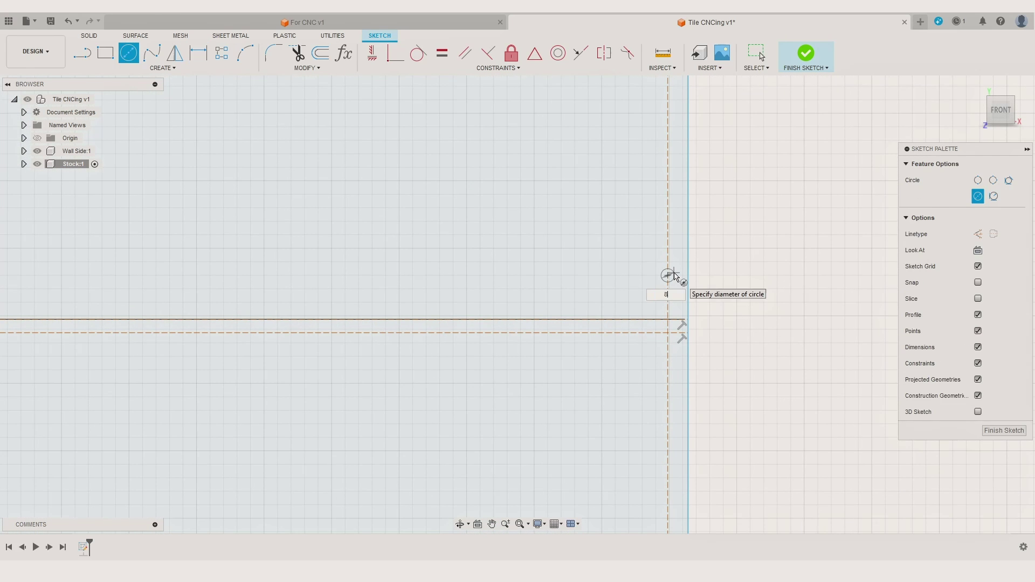
{"action": "left_click", "coordinate": [655, 322]}
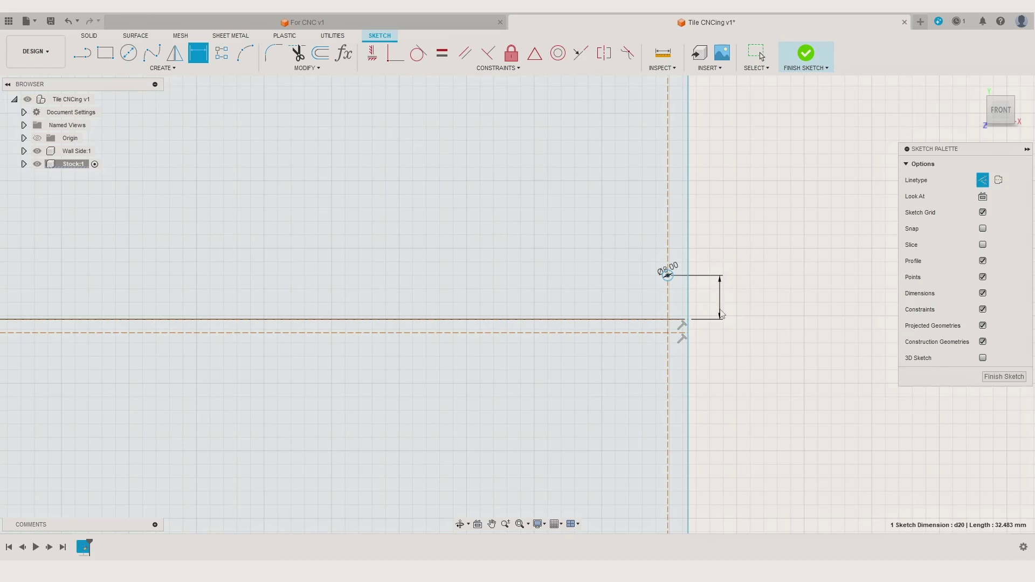
{"action": "left_click", "coordinate": [620, 299]}
{"action": "scroll", "coordinate": [489, 249], "scroll_direction": "up", "scroll_amount": 2}
Add a short corner line and keep its width dimension at 15 mm
{"action": "key", "text": "l"}
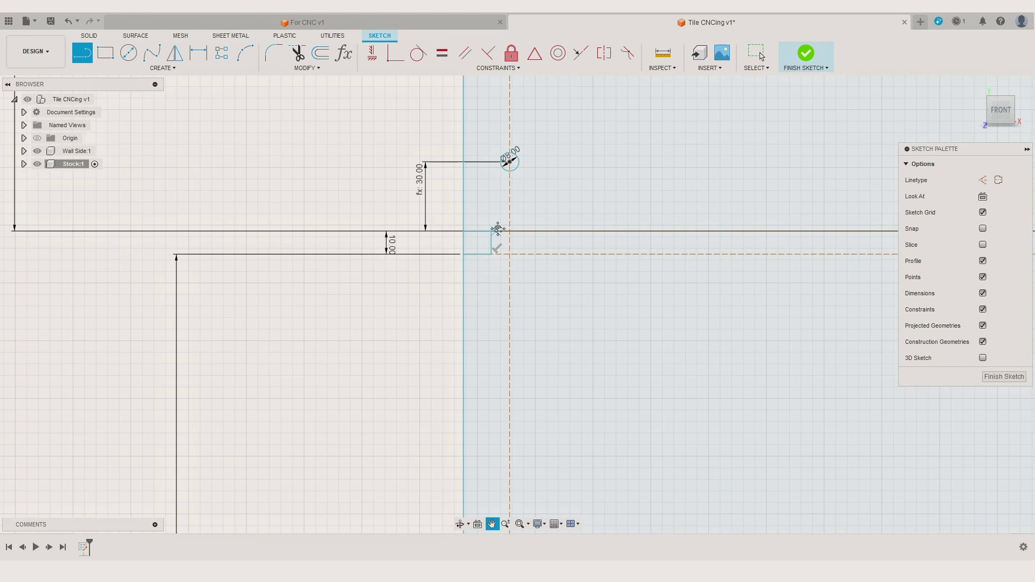
{"action": "middle_click_drag", "start_coordinate": [497, 230], "coordinate": [504, 239]}
{"action": "key", "text": "d"}
{"action": "left_click", "coordinate": [489, 218]}
{"action": "type", "text": "15"}
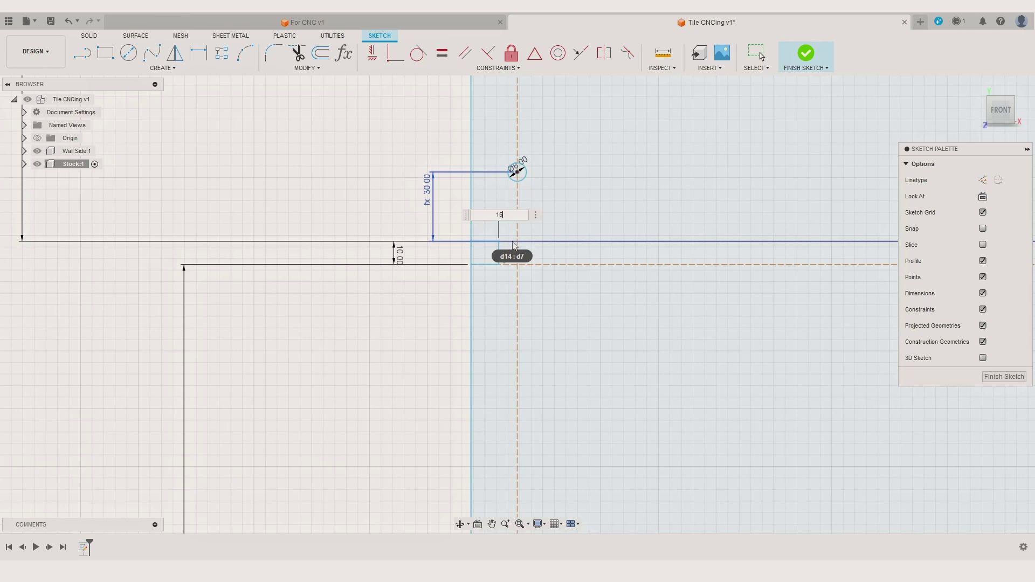
{"action": "scroll", "coordinate": [559, 173], "scroll_direction": "down", "scroll_amount": 2}
{"action": "key", "text": "l"}
{"action": "left_click", "coordinate": [473, 154]}
{"action": "scroll", "coordinate": [497, 156], "scroll_direction": "up", "scroll_amount": 3}
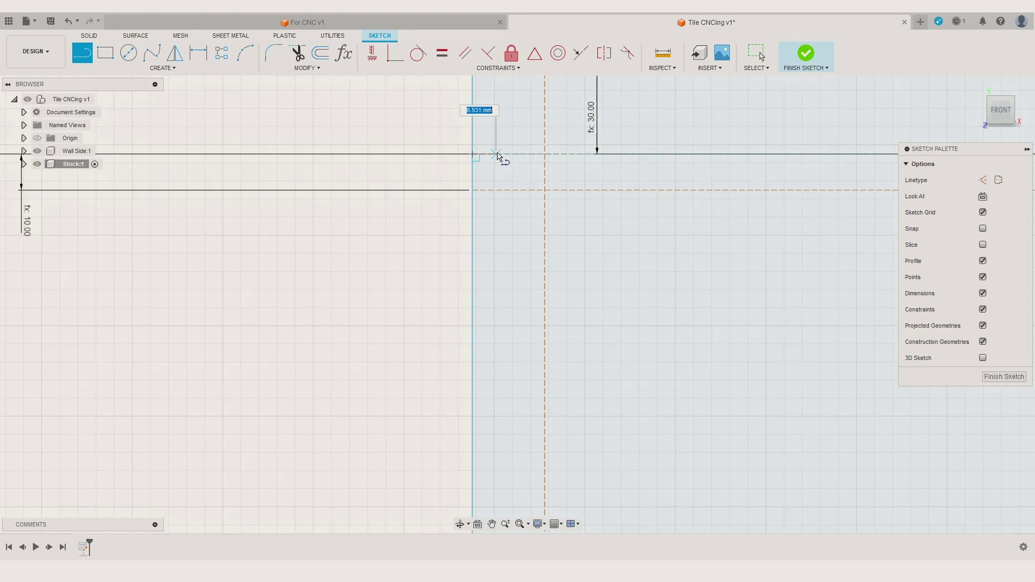
{"action": "left_click", "coordinate": [475, 195]}
{"action": "key", "text": "d"}
{"action": "middle_click_drag", "start_coordinate": [474, 195], "coordinate": [479, 229]}
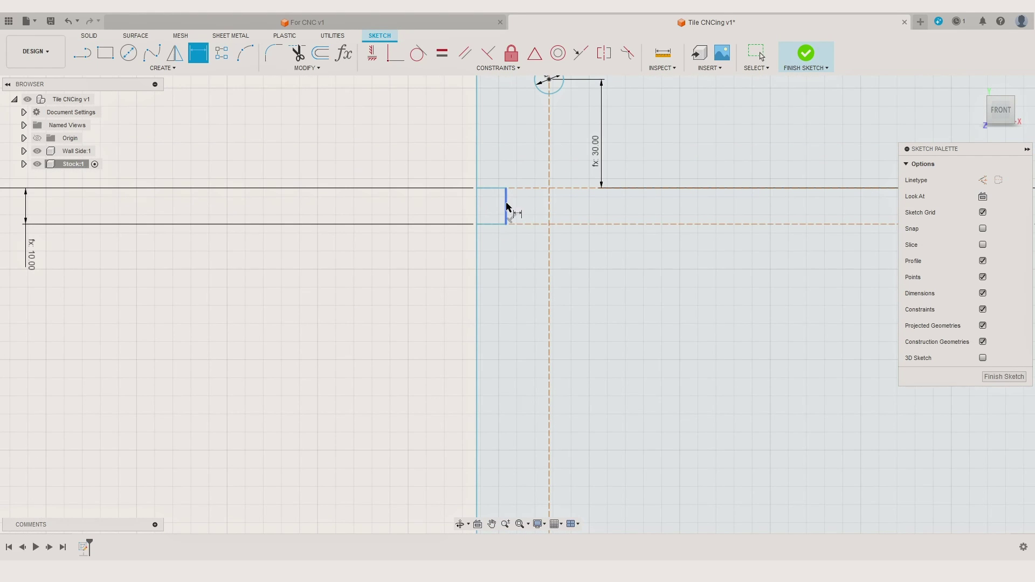
{"action": "key", "text": "ctrl+z"}
{"action": "scroll", "coordinate": [481, 272], "scroll_direction": "down", "scroll_amount": 5}
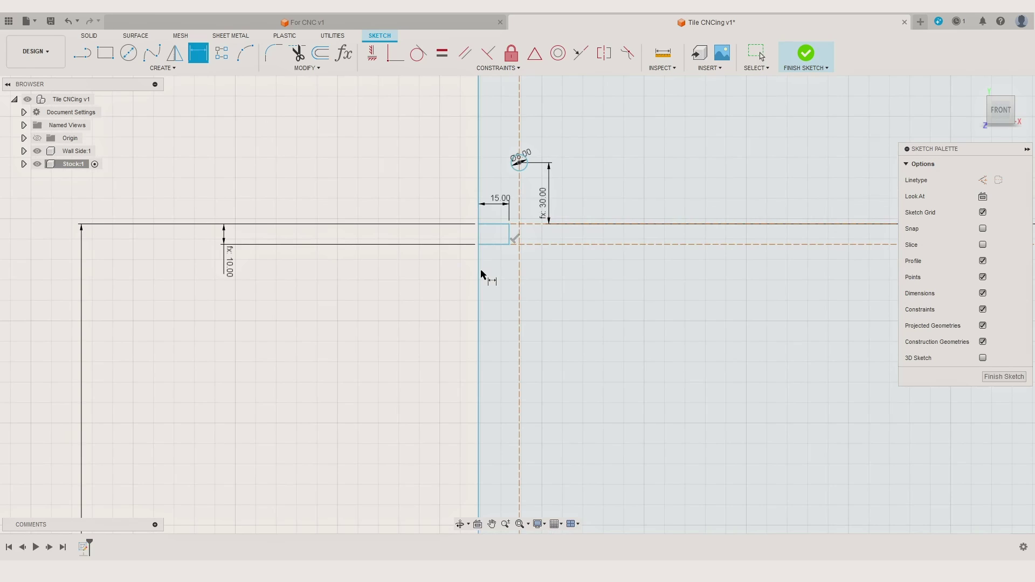
Extrude the stock outline profile 11.7 mm into a solid board
{"action": "key", "text": "e"}
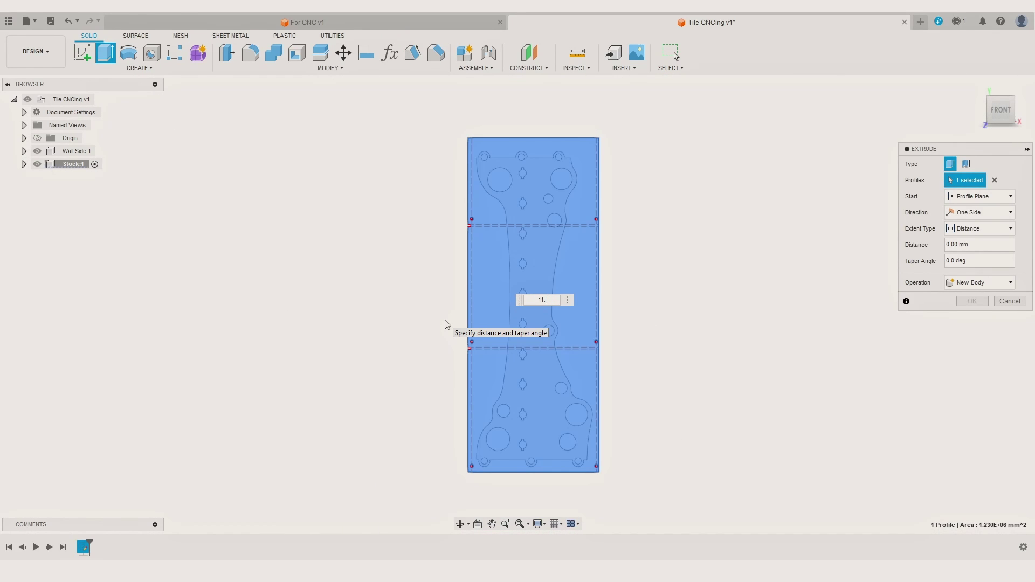
{"action": "key", "text": "Return"}
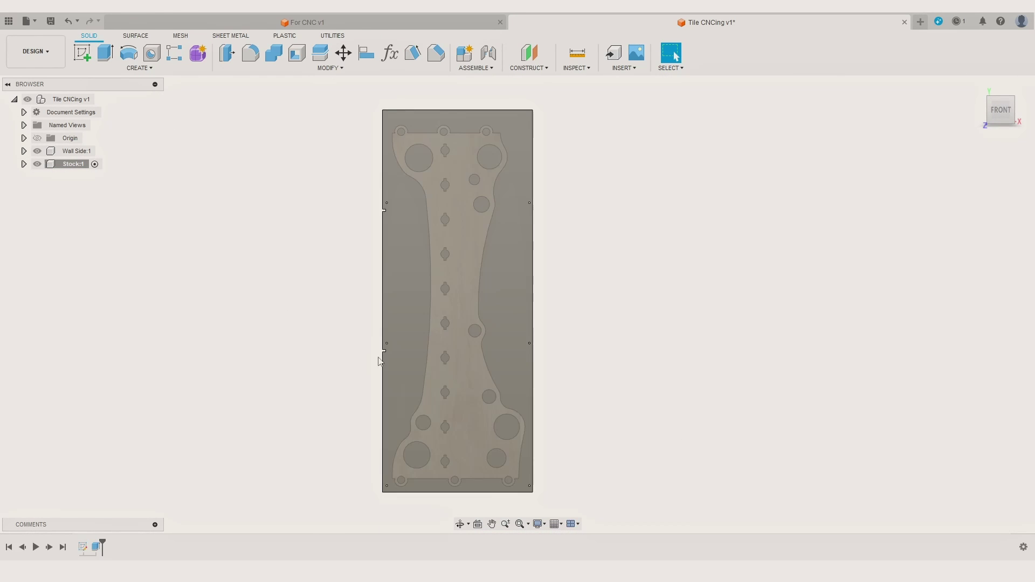
{"action": "scroll", "coordinate": [505, 452], "scroll_direction": "up", "scroll_amount": 1}
{"action": "middle_click_drag", "start_coordinate": [506, 452], "coordinate": [560, 455]}
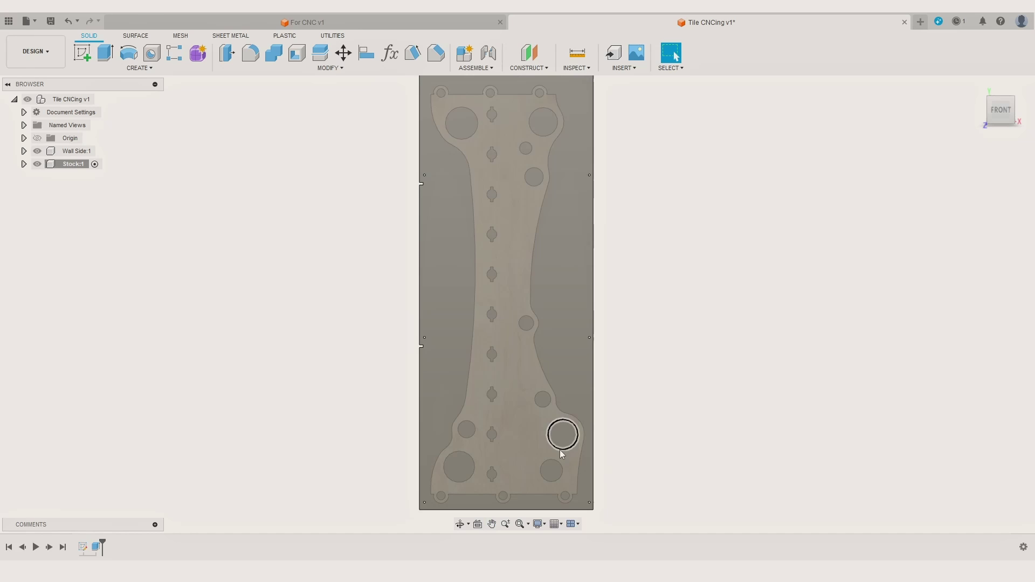
Sketch two 680 mm horizontal split lines across the stock's front face and finish the sketch
{"action": "left_click_drag", "start_coordinate": [560, 450], "coordinate": [559, 435]}
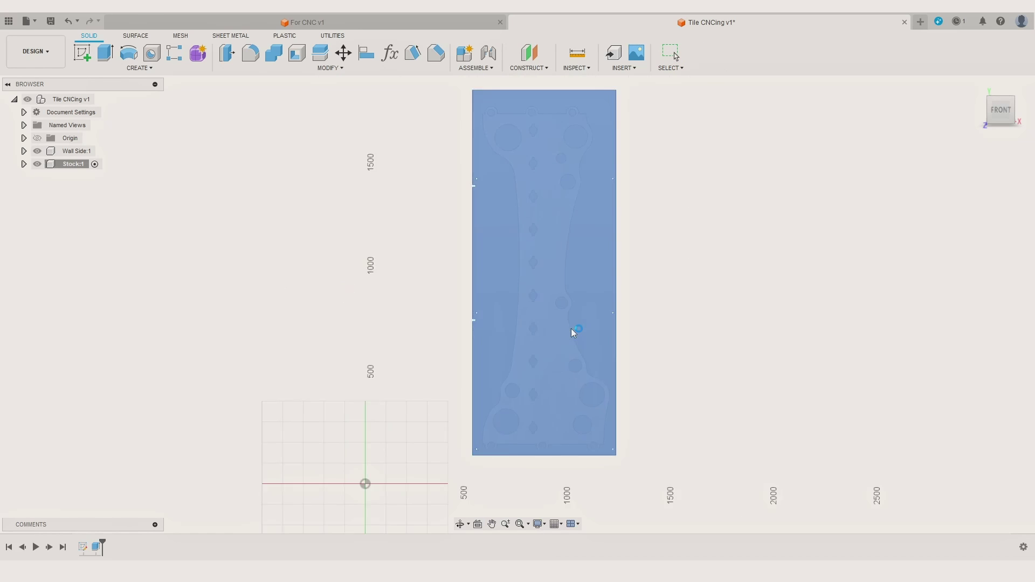
{"action": "left_click", "coordinate": [571, 329]}
{"action": "middle_click_drag", "start_coordinate": [641, 280], "coordinate": [583, 333]}
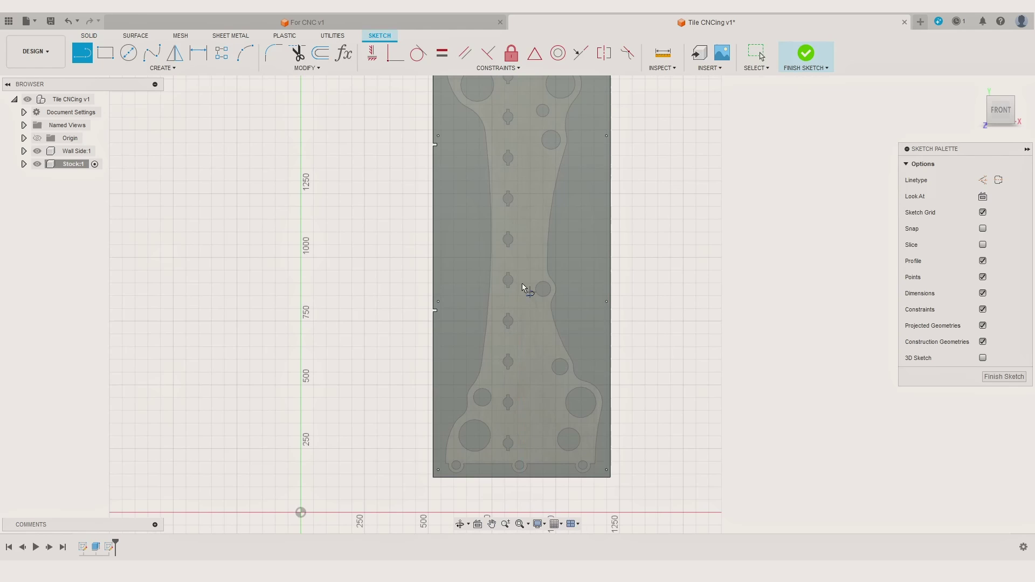
{"action": "scroll", "coordinate": [469, 313], "scroll_direction": "up", "scroll_amount": 4}
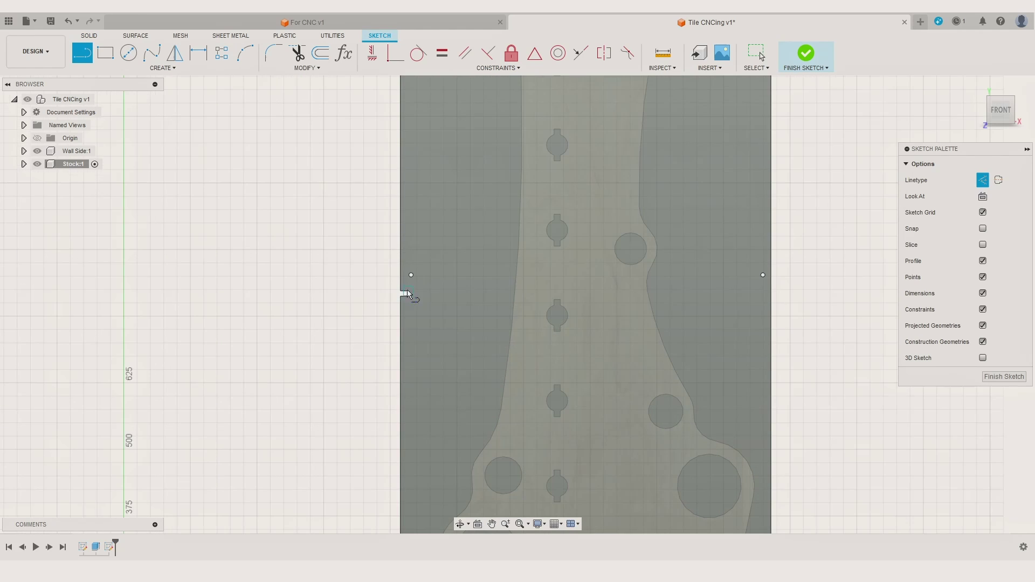
{"action": "left_click", "coordinate": [771, 292]}
{"action": "scroll", "coordinate": [582, 516], "scroll_direction": "down", "scroll_amount": 3}
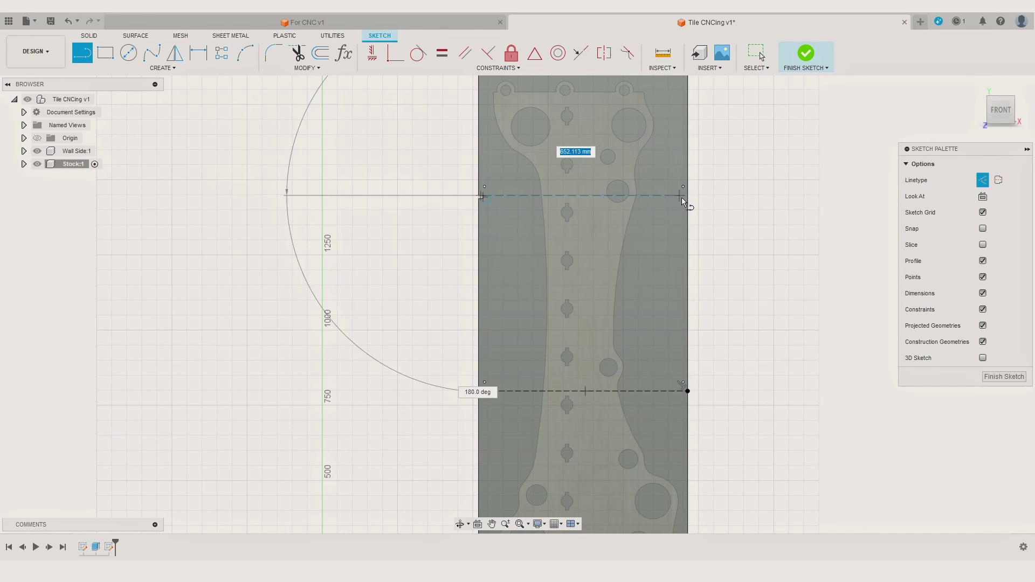
{"action": "left_click", "coordinate": [1001, 379]}
{"action": "scroll", "coordinate": [575, 261], "scroll_direction": "up", "scroll_amount": 2}
{"action": "scroll", "coordinate": [555, 280], "scroll_direction": "down", "scroll_amount": 3}
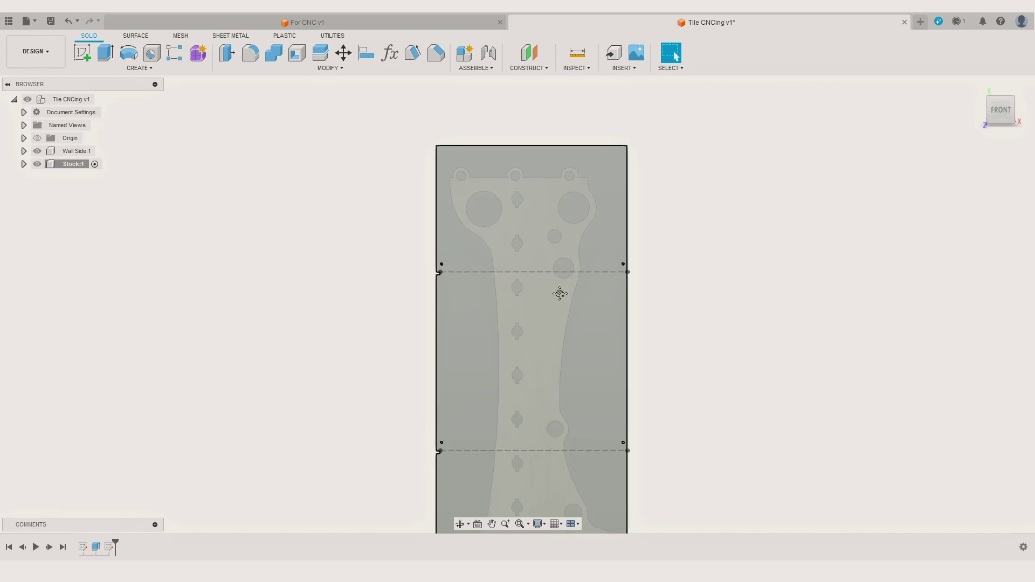
{"action": "middle_click_drag", "start_coordinate": [560, 293], "coordinate": [543, 229]}
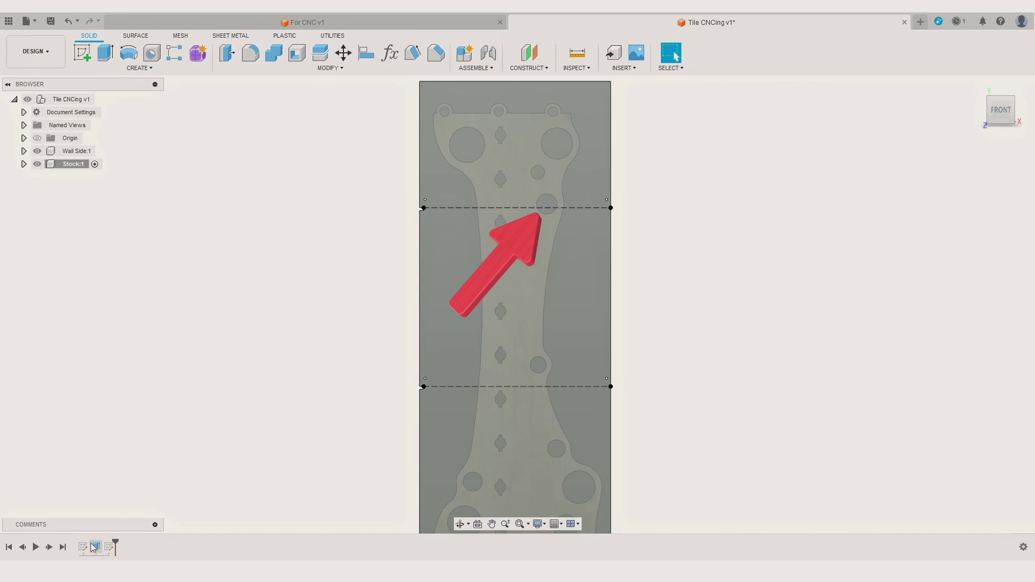
Change the cross-line spacing dimension to 550 mm, finish, then reopen the sketch
{"action": "double_click", "coordinate": [83, 547]}
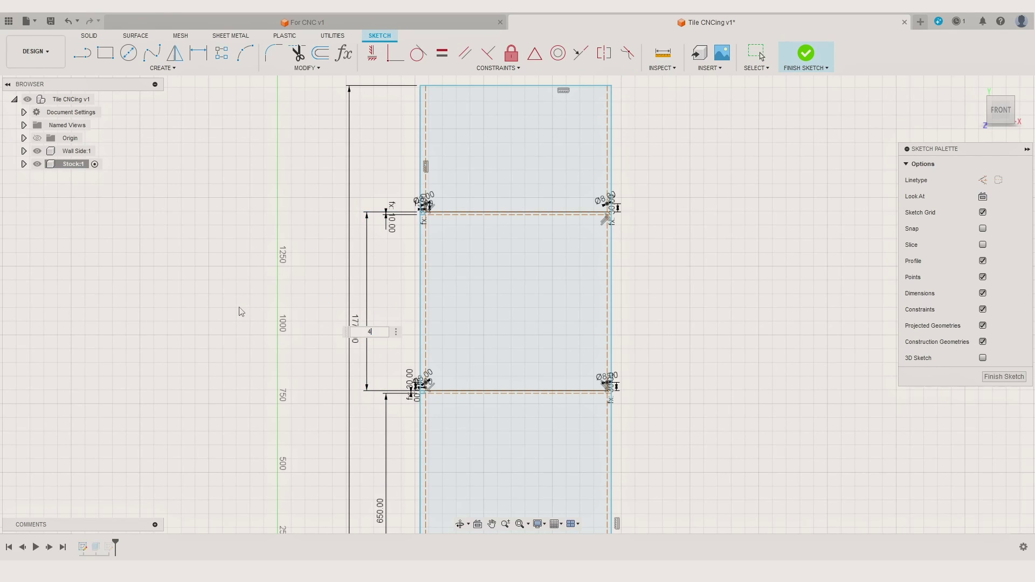
{"action": "type", "text": "50"}
{"action": "key", "text": "Return"}
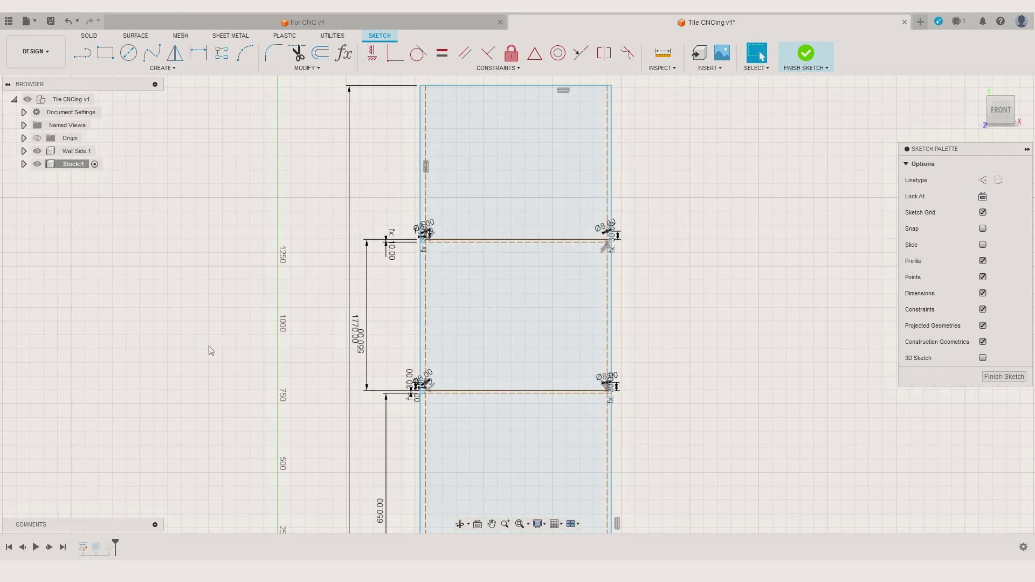
{"action": "left_click", "coordinate": [991, 377]}
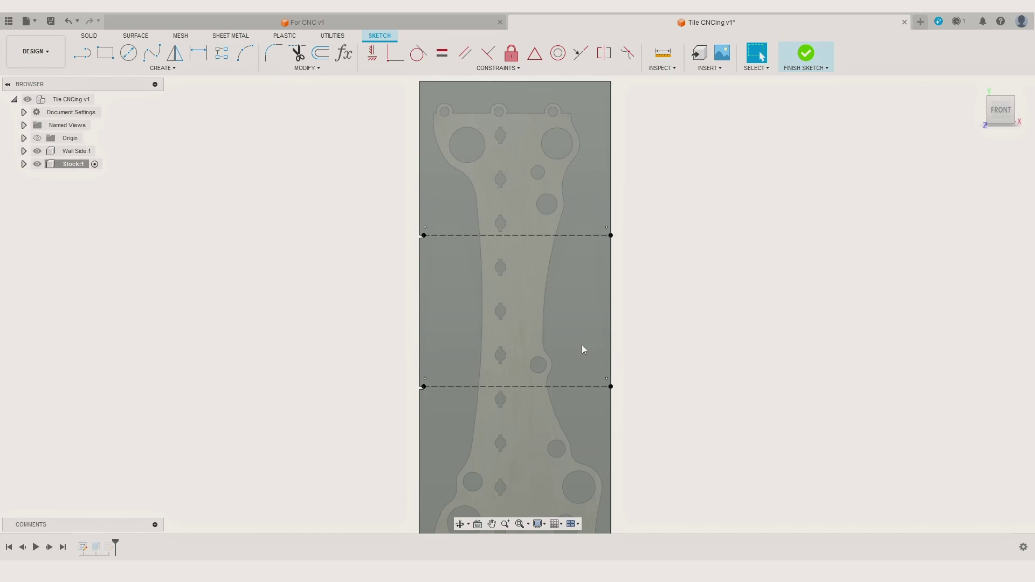
{"action": "double_click", "coordinate": [83, 548]}
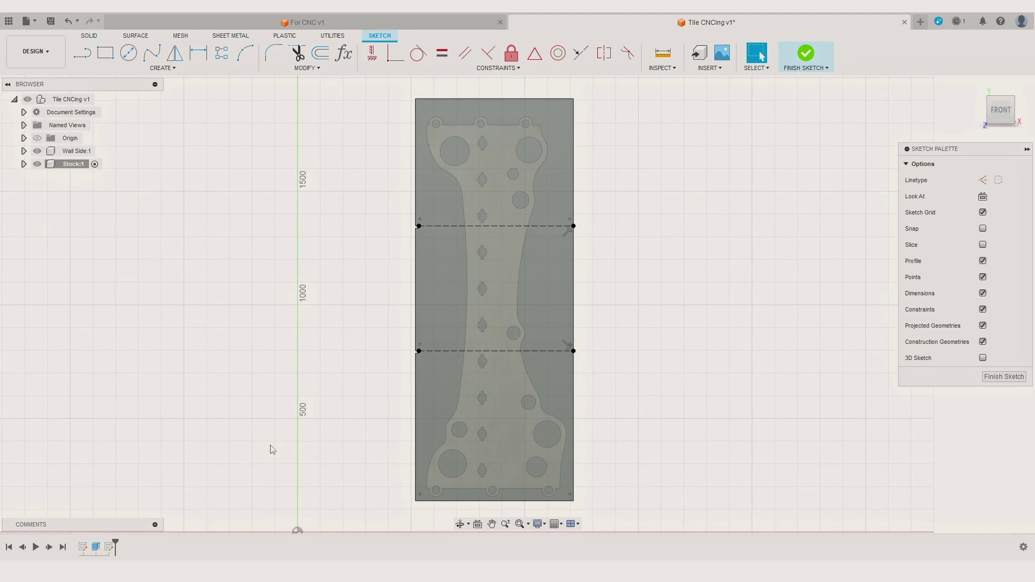
Draw a vertical line at the tile's top-right and dimension it 20 mm from the edge
{"action": "middle_click_drag", "start_coordinate": [296, 430], "coordinate": [244, 423]}
{"action": "scroll", "coordinate": [244, 422], "scroll_direction": "up", "scroll_amount": 1}
{"action": "key", "text": "l"}
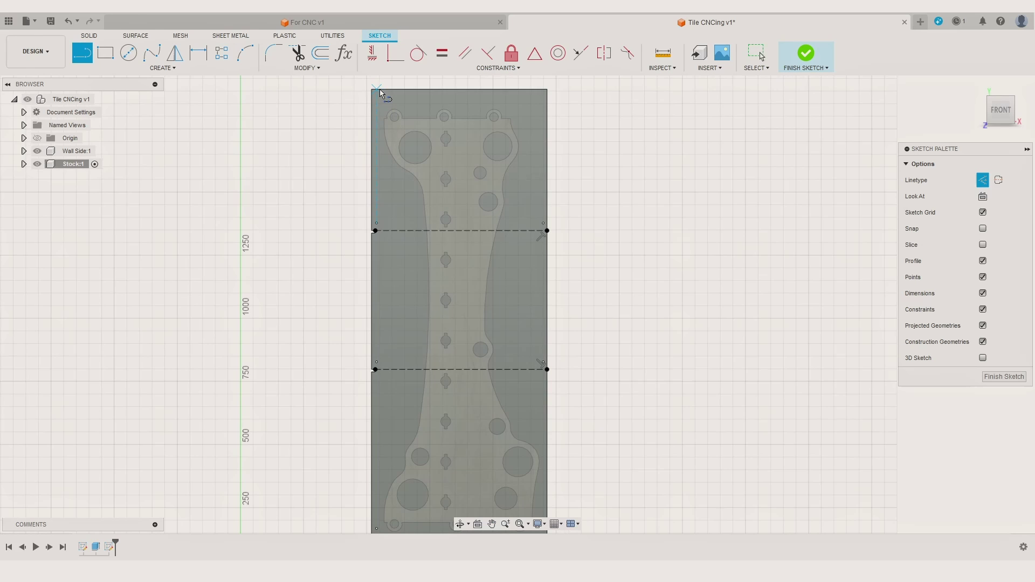
{"action": "scroll", "coordinate": [382, 311], "scroll_direction": "down", "scroll_amount": 1}
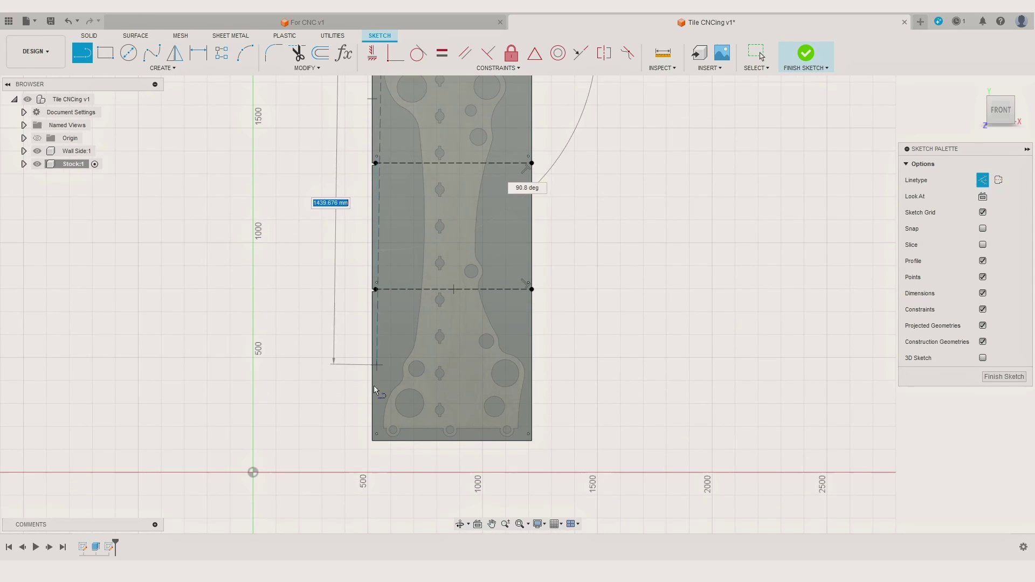
{"action": "mouse_move", "coordinate": [381, 311]}
{"action": "middle_mouse_down"}
{"action": "mouse_move", "coordinate": [389, 447]}
{"action": "mouse_move", "coordinate": [470, 461]}
{"action": "middle_mouse_up"}
{"action": "middle_click_drag", "start_coordinate": [461, 172], "coordinate": [456, 266]}
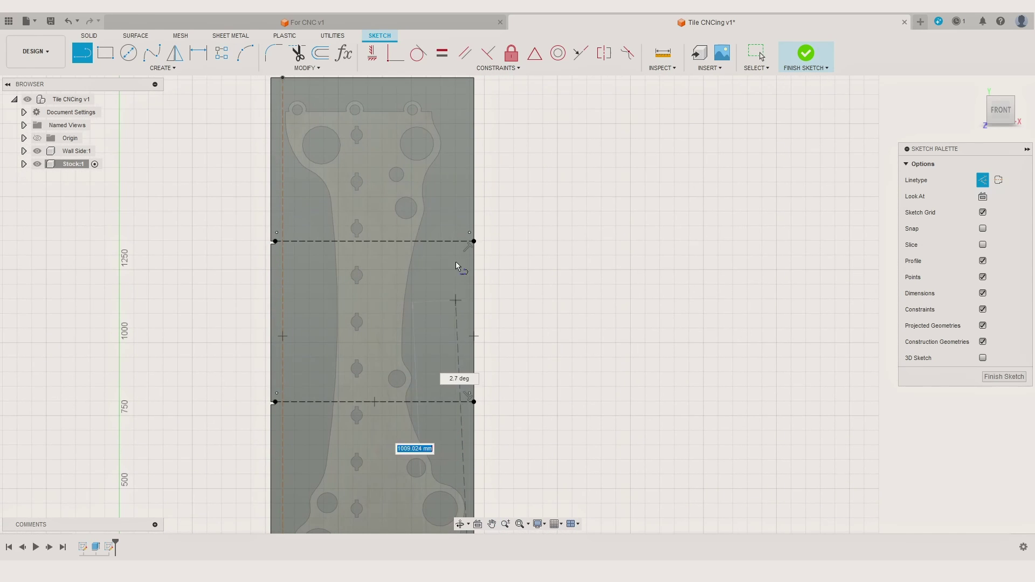
{"action": "left_click", "coordinate": [466, 80]}
{"action": "middle_click_drag", "start_coordinate": [465, 80], "coordinate": [481, 380]}
{"action": "scroll", "coordinate": [481, 379], "scroll_direction": "up", "scroll_amount": 1}
{"action": "key", "text": "d"}
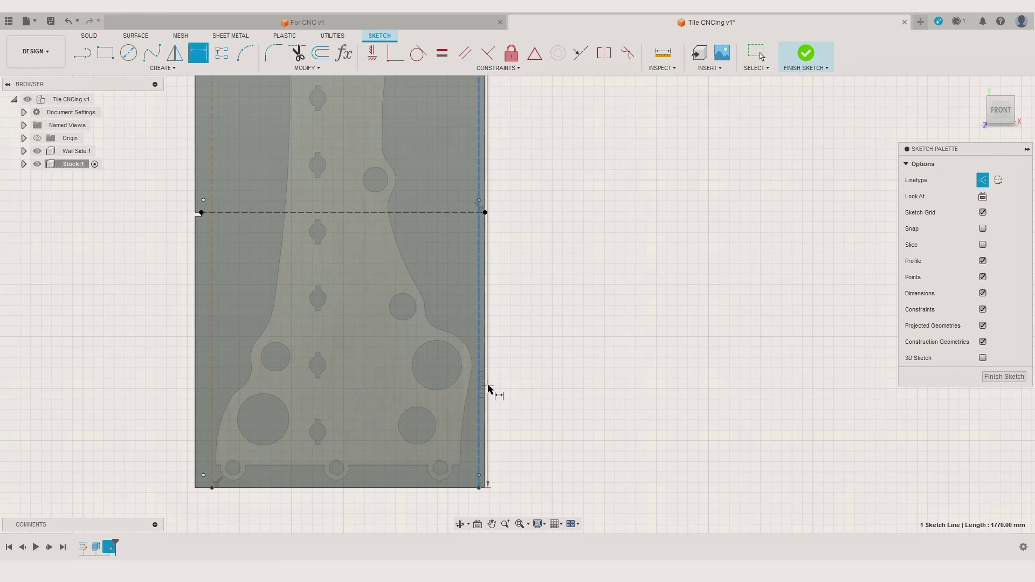
{"action": "left_click", "coordinate": [537, 386]}
{"action": "type", "text": "20"}
{"action": "key", "text": "Return"}
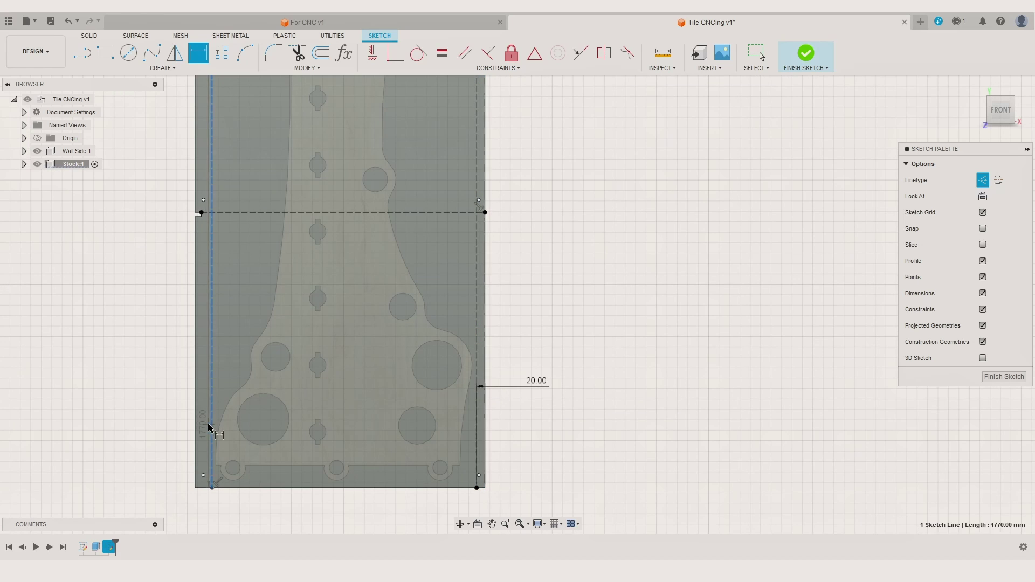
Dimension the left edge, complete the first rectangle, and start a 15 mm tall rectangle
{"action": "left_click", "coordinate": [205, 514]}
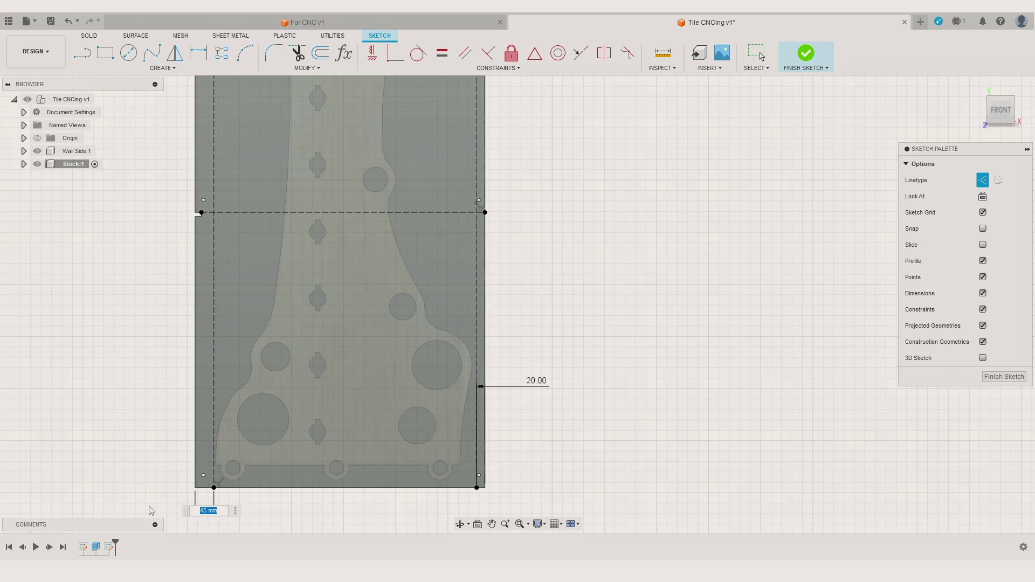
{"action": "key", "text": "Escape"}
{"action": "scroll", "coordinate": [222, 475], "scroll_direction": "down", "scroll_amount": 1}
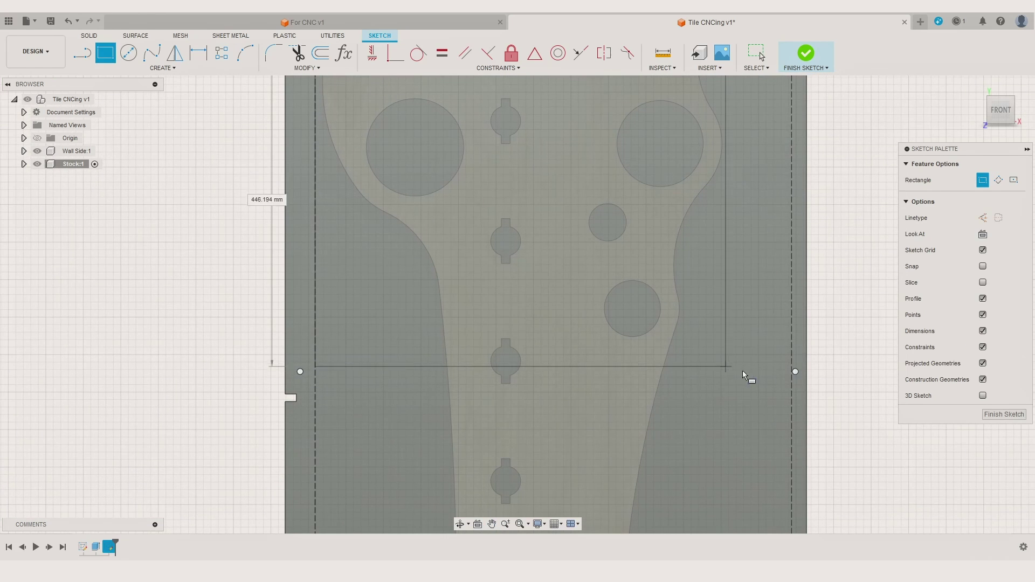
{"action": "left_click", "coordinate": [791, 387]}
{"action": "scroll", "coordinate": [314, 377], "scroll_direction": "up", "scroll_amount": 2}
{"action": "left_click", "coordinate": [323, 383]}
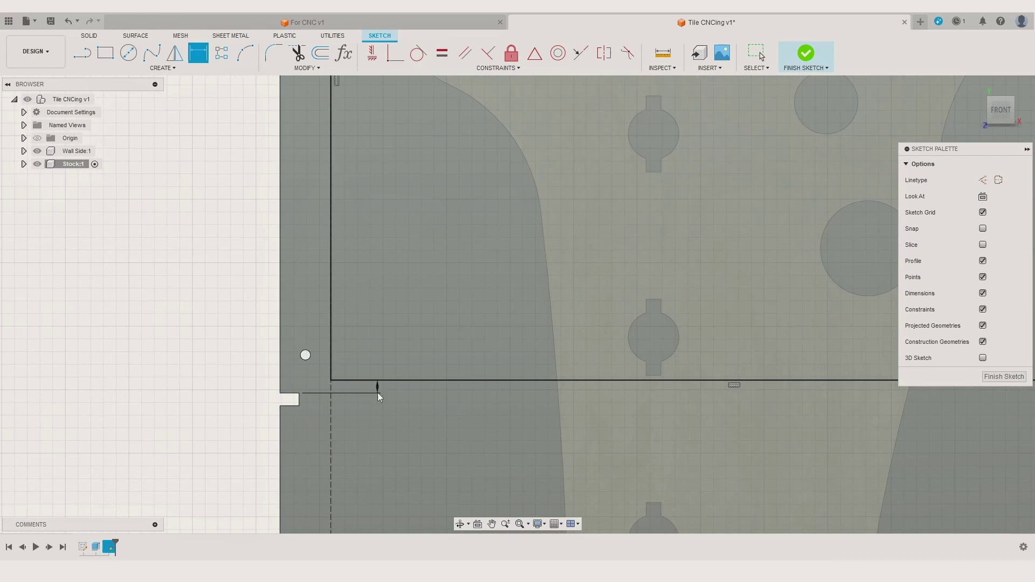
{"action": "type", "text": "15"}
{"action": "key", "text": "Tab"}
Add a 25 mm vertical dimension between the rectangle's bottom edge and the second line
{"action": "scroll", "coordinate": [323, 421], "scroll_direction": "down", "scroll_amount": 3}
{"action": "scroll", "coordinate": [302, 378], "scroll_direction": "up", "scroll_amount": 5}
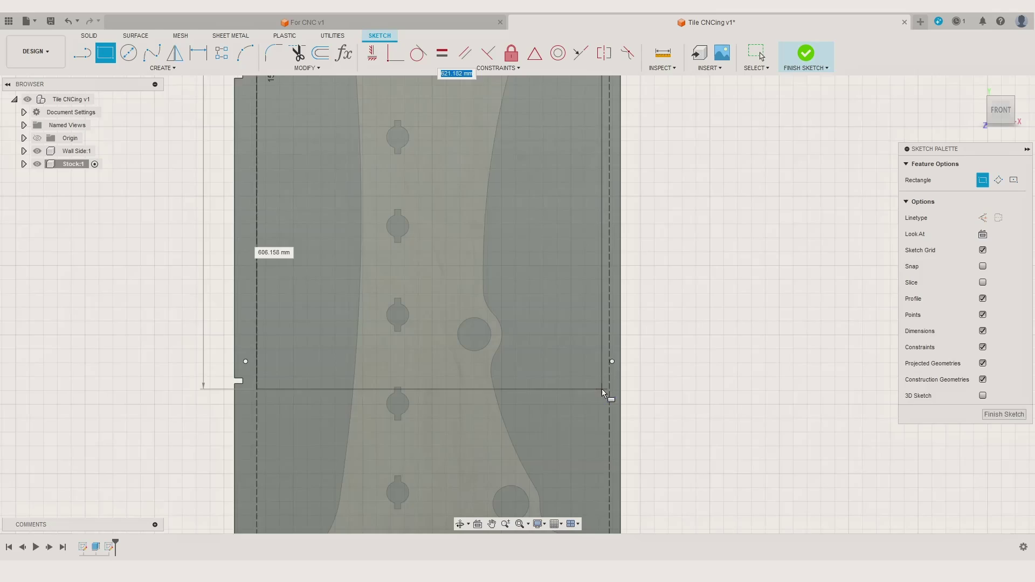
{"action": "key", "text": "d"}
{"action": "left_click", "coordinate": [293, 368]}
{"action": "scroll", "coordinate": [297, 383], "scroll_direction": "down", "scroll_amount": 3}
{"action": "scroll", "coordinate": [324, 324], "scroll_direction": "up", "scroll_amount": 4}
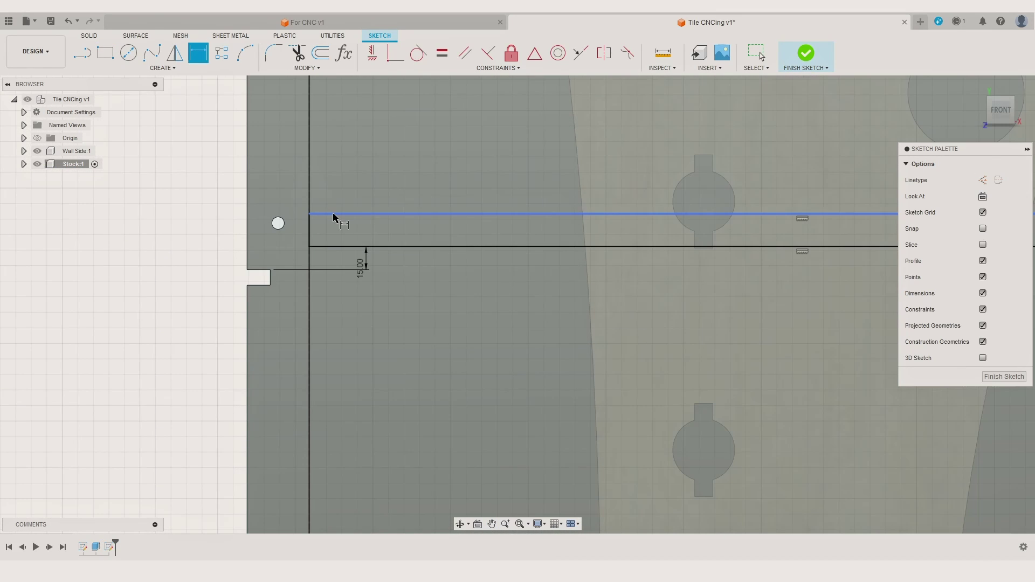
{"action": "left_click", "coordinate": [351, 270]}
{"action": "left_click", "coordinate": [302, 248]}
{"action": "type", "text": "25"}
{"action": "key", "text": "Return"}
Draw another rectangle on the tile with the rectangle tool
{"action": "scroll", "coordinate": [351, 293], "scroll_direction": "down", "scroll_amount": 2}
{"action": "key", "text": "r"}
{"action": "left_click", "coordinate": [335, 211]}
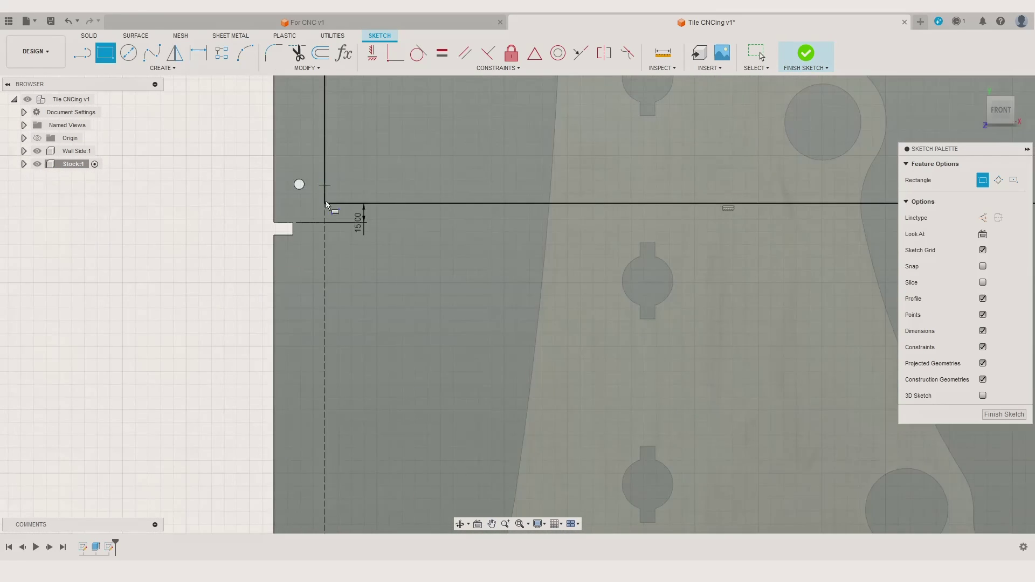
{"action": "scroll", "coordinate": [378, 270], "scroll_direction": "down", "scroll_amount": 3}
{"action": "scroll", "coordinate": [614, 441], "scroll_direction": "up", "scroll_amount": 1}
{"action": "scroll", "coordinate": [346, 242], "scroll_direction": "up", "scroll_amount": 2}
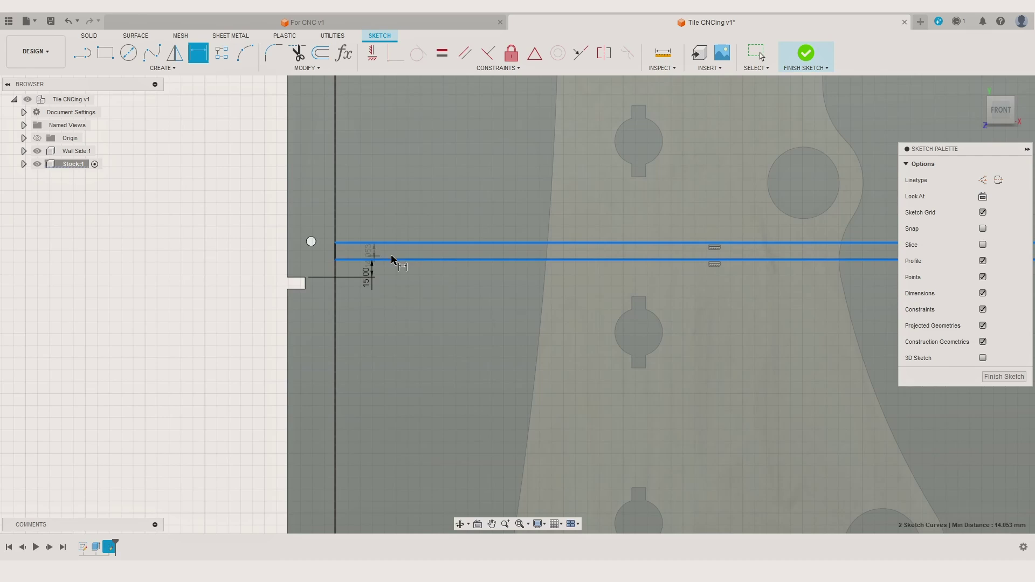
{"action": "left_click", "coordinate": [393, 259]}
Dimension the upper tile's height to 500 mm and finish the sketch
{"action": "scroll", "coordinate": [404, 282], "scroll_direction": "down", "scroll_amount": 5}
{"action": "middle_click_drag", "start_coordinate": [405, 282], "coordinate": [444, 297]}
{"action": "scroll", "coordinate": [426, 227], "scroll_direction": "up", "scroll_amount": 5}
{"action": "key", "text": "d"}
{"action": "left_click", "coordinate": [411, 162]}
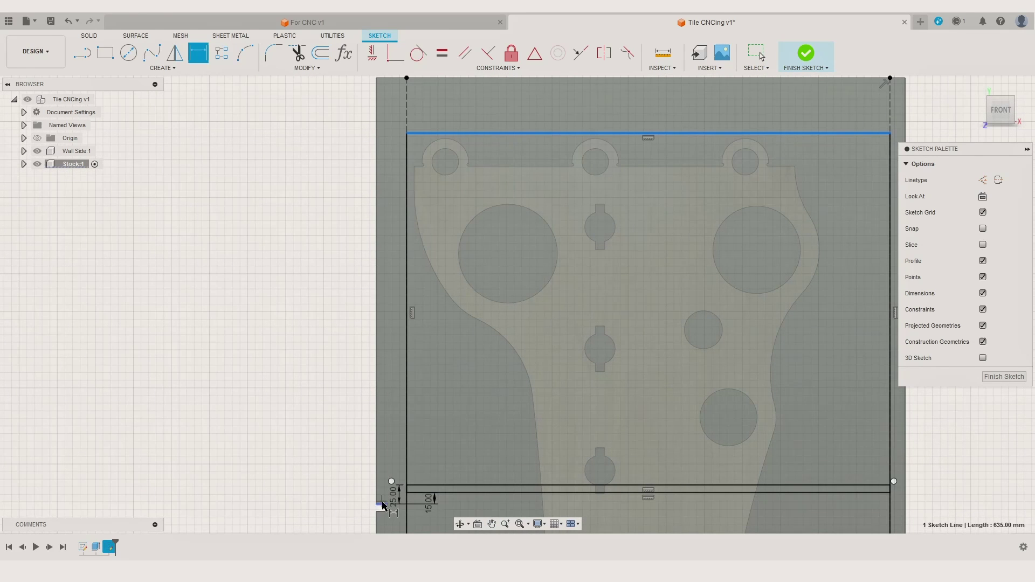
{"action": "left_click", "coordinate": [381, 496]}
{"action": "left_click", "coordinate": [293, 351]}
{"action": "type", "text": "500"}
{"action": "key", "text": "Return"}
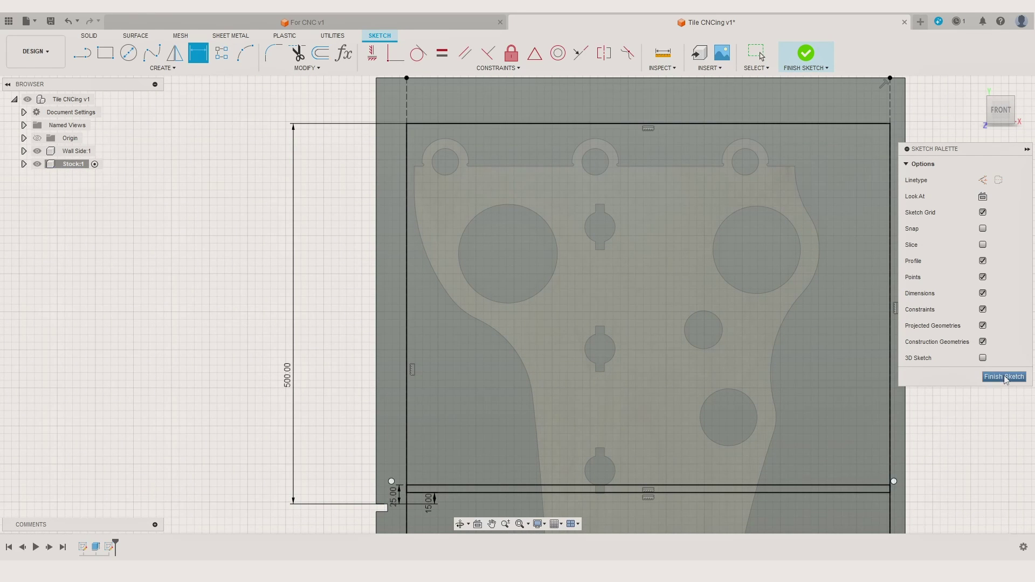
{"action": "left_click", "coordinate": [806, 52]}
{"action": "left_click", "coordinate": [35, 51]}
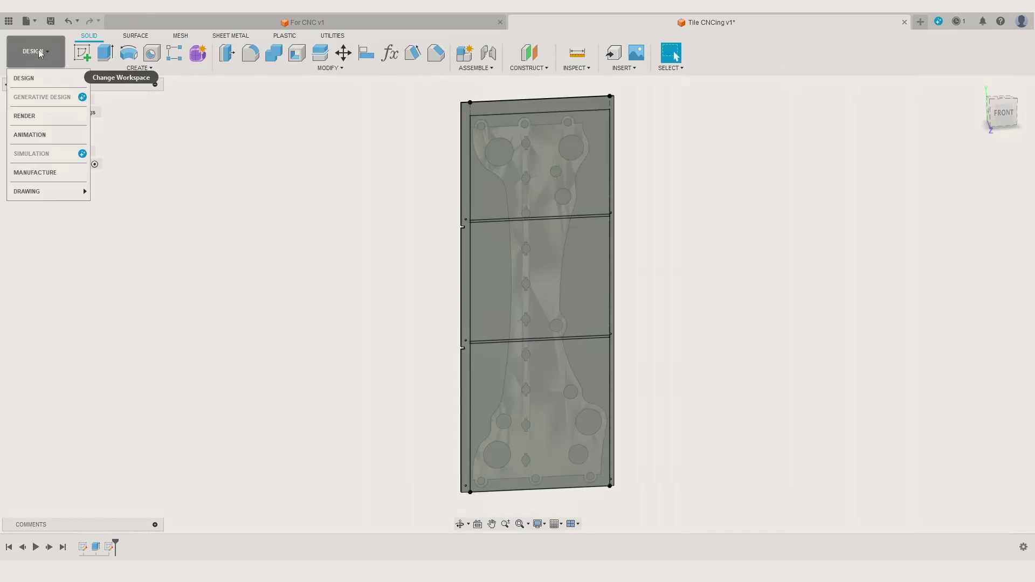
Switch to Manufacture and start a setup with stock From solid, using the plate body
{"action": "left_click", "coordinate": [34, 173]}
{"action": "middle_click_drag", "start_coordinate": [358, 241], "coordinate": [222, 192], "text": "shift"}
{"action": "left_click", "coordinate": [83, 53]}
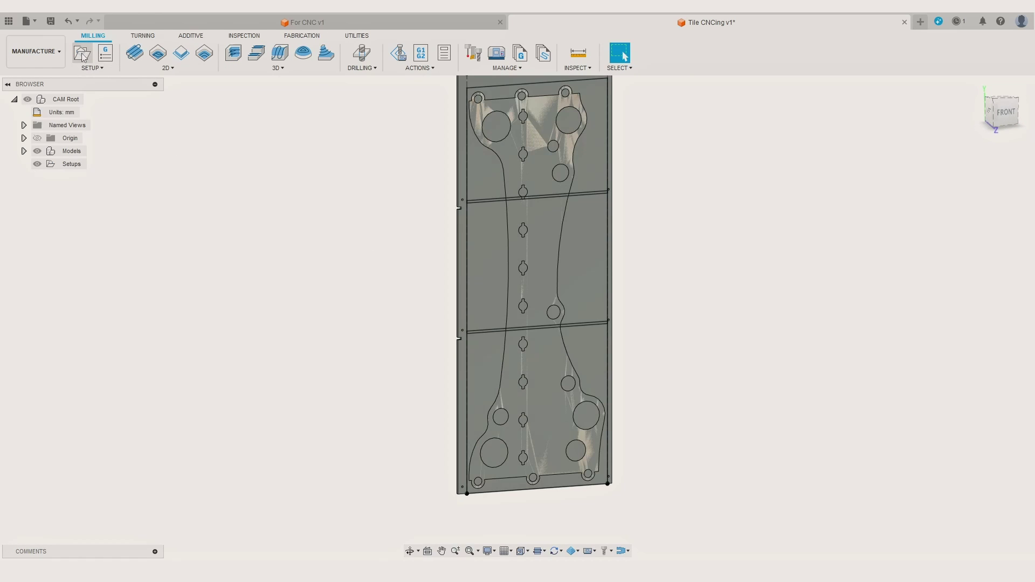
{"action": "left_click", "coordinate": [761, 159]}
{"action": "left_click", "coordinate": [792, 192]}
{"action": "left_click", "coordinate": [791, 271]}
{"action": "scroll", "coordinate": [461, 422], "scroll_direction": "up", "scroll_amount": 3}
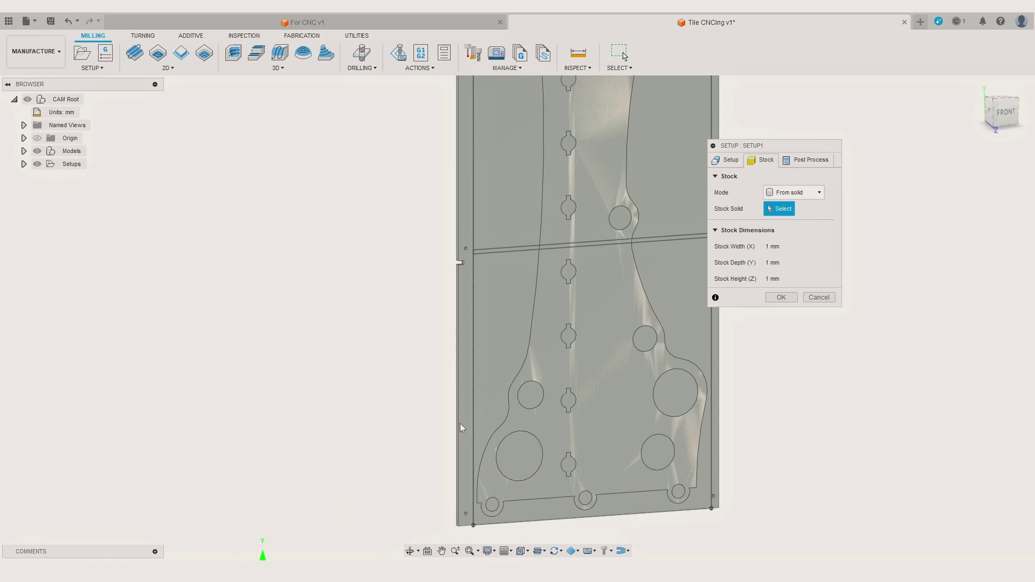
{"action": "scroll", "coordinate": [458, 413], "scroll_direction": "up", "scroll_amount": 2}
{"action": "left_click", "coordinate": [549, 277]}
Place the WCS origin at the plate's bottom-left corner and confirm Setup1
{"action": "left_click", "coordinate": [728, 159]}
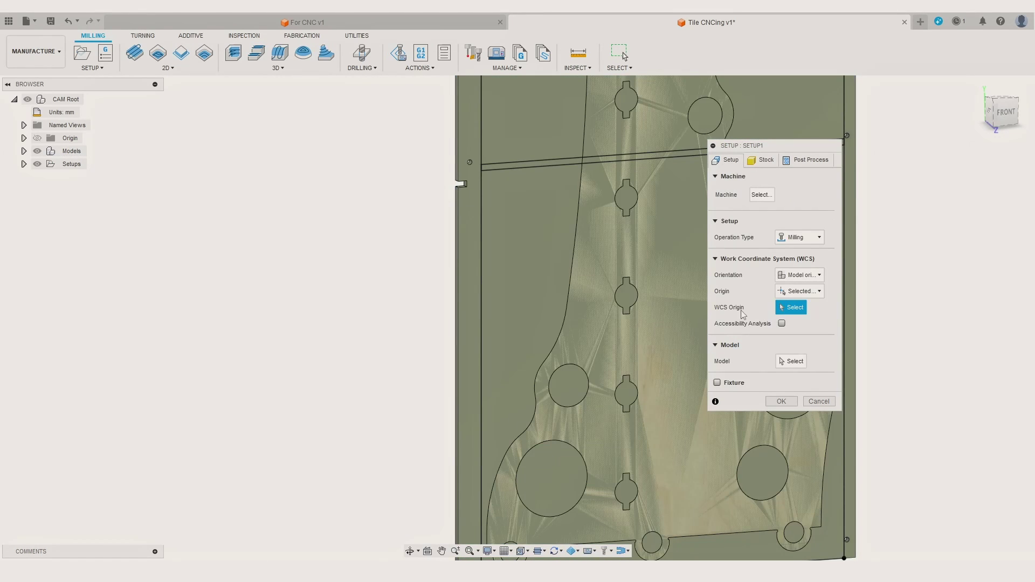
{"action": "scroll", "coordinate": [453, 378], "scroll_direction": "up", "scroll_amount": 5}
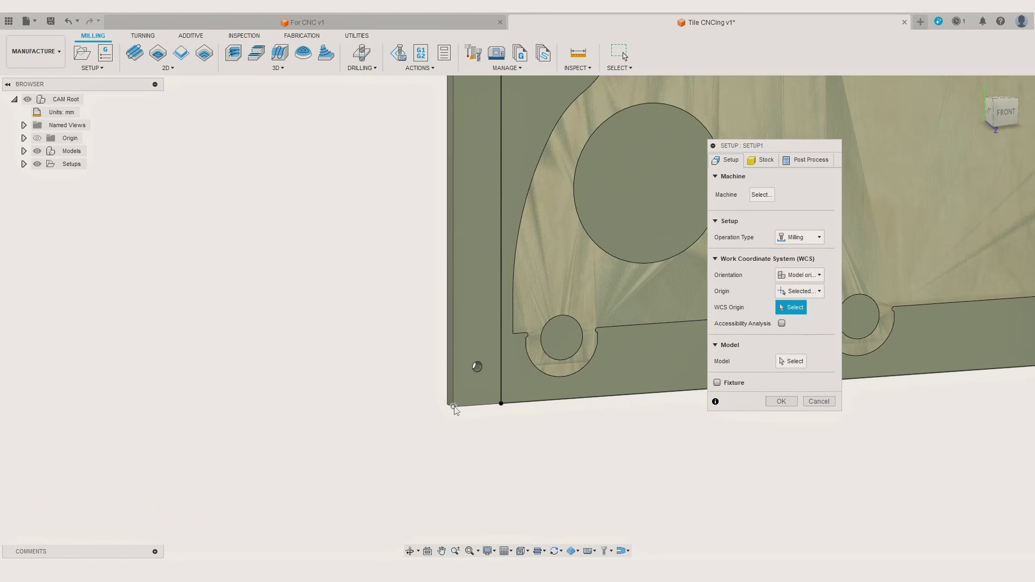
{"action": "left_click", "coordinate": [454, 407]}
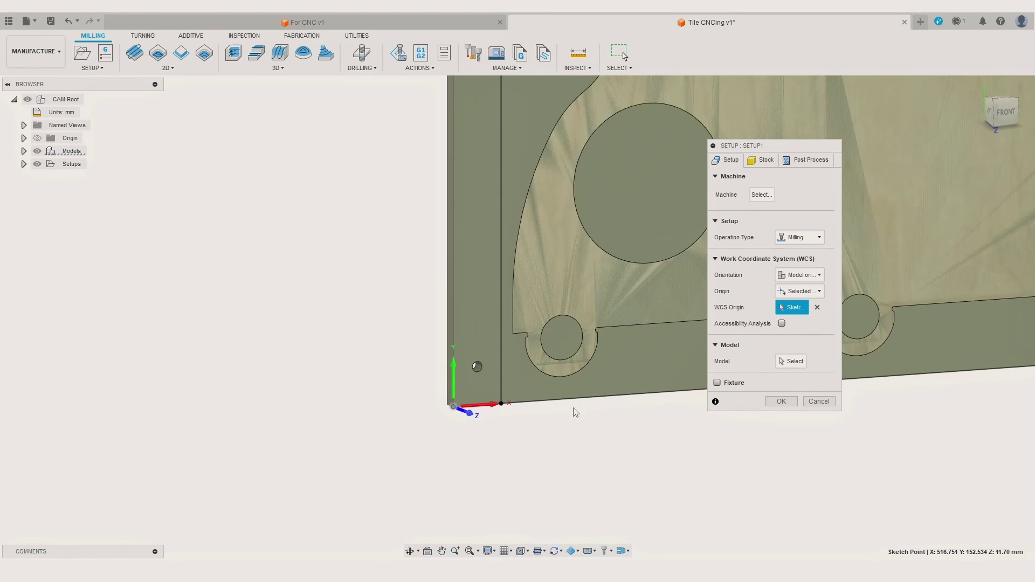
{"action": "left_click", "coordinate": [780, 401]}
{"action": "scroll", "coordinate": [380, 294], "scroll_direction": "down", "scroll_amount": 3}
{"action": "mouse_move", "coordinate": [377, 305]}
{"action": "middle_mouse_down", "text": "shift"}
{"action": "mouse_move", "coordinate": [365, 295]}
{"action": "mouse_move", "coordinate": [372, 290]}
{"action": "middle_mouse_up", "text": "shift"}
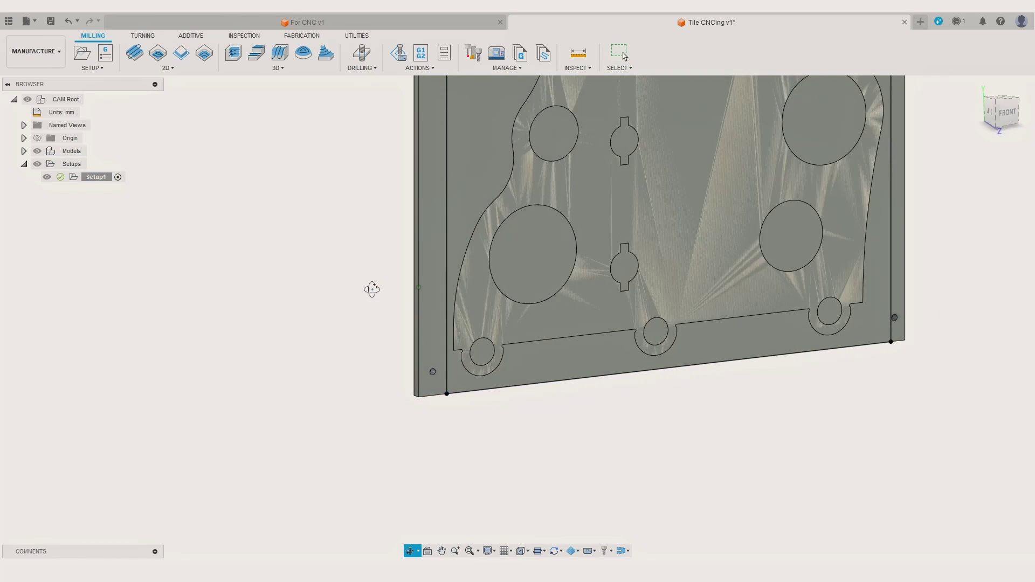
Hide Sketch2 under the Stock:1 component in the browser tree
{"action": "scroll", "coordinate": [358, 287], "scroll_direction": "down", "scroll_amount": 5}
{"action": "left_click", "coordinate": [23, 150]}
{"action": "left_click", "coordinate": [34, 163]}
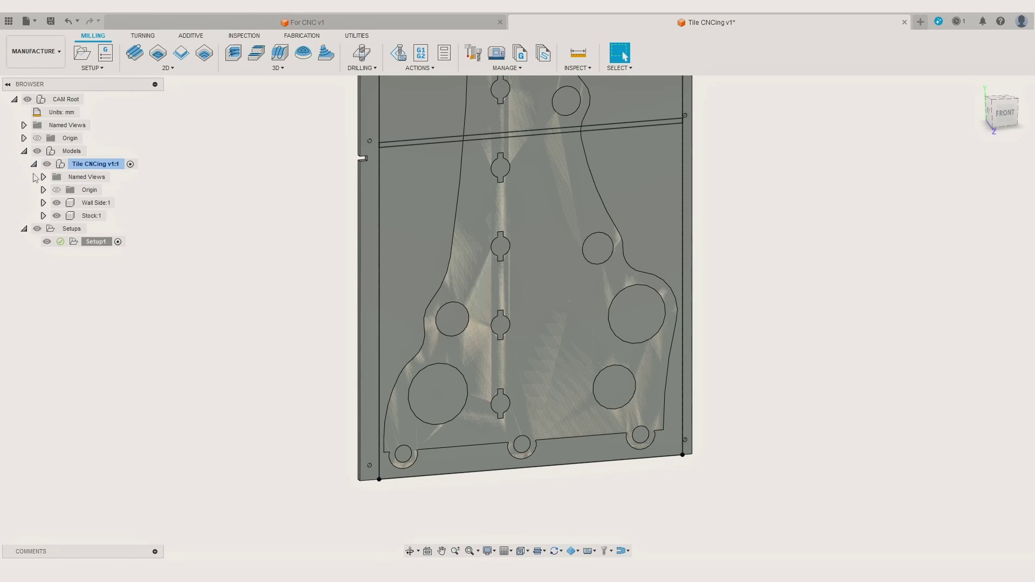
{"action": "left_click", "coordinate": [43, 216]}
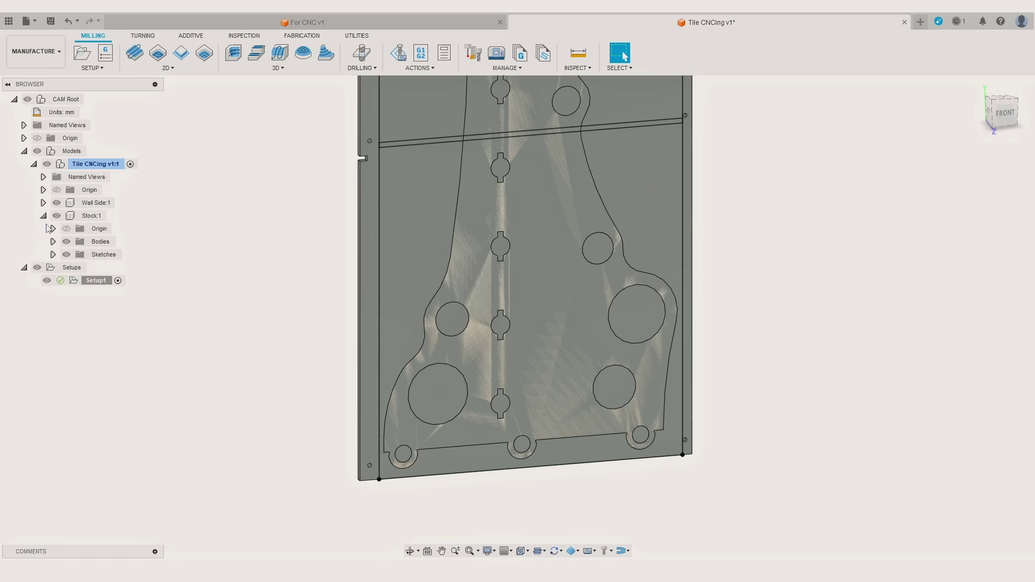
{"action": "left_click", "coordinate": [53, 254]}
{"action": "left_click", "coordinate": [76, 281]}
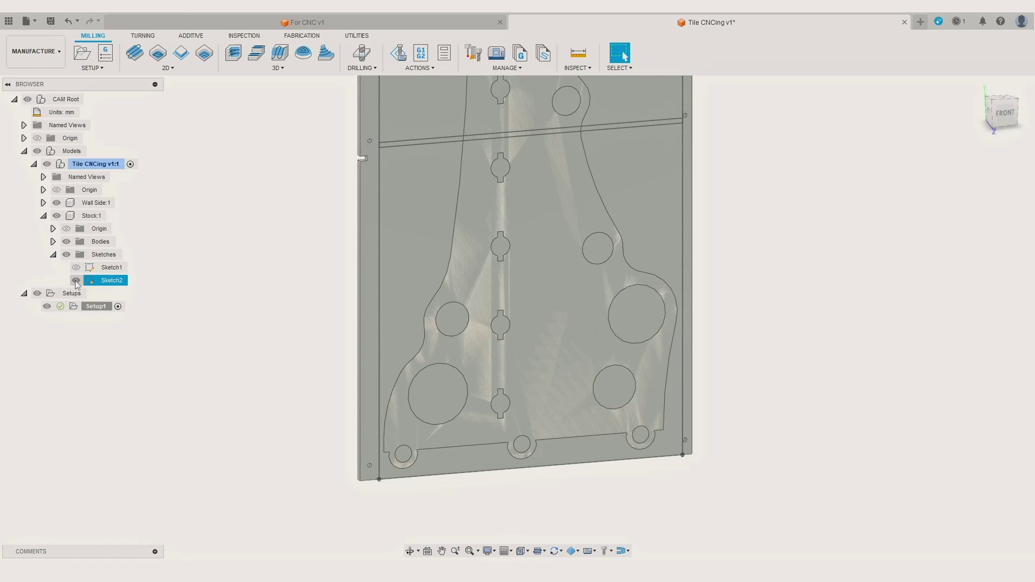
{"action": "left_click", "coordinate": [76, 281]}
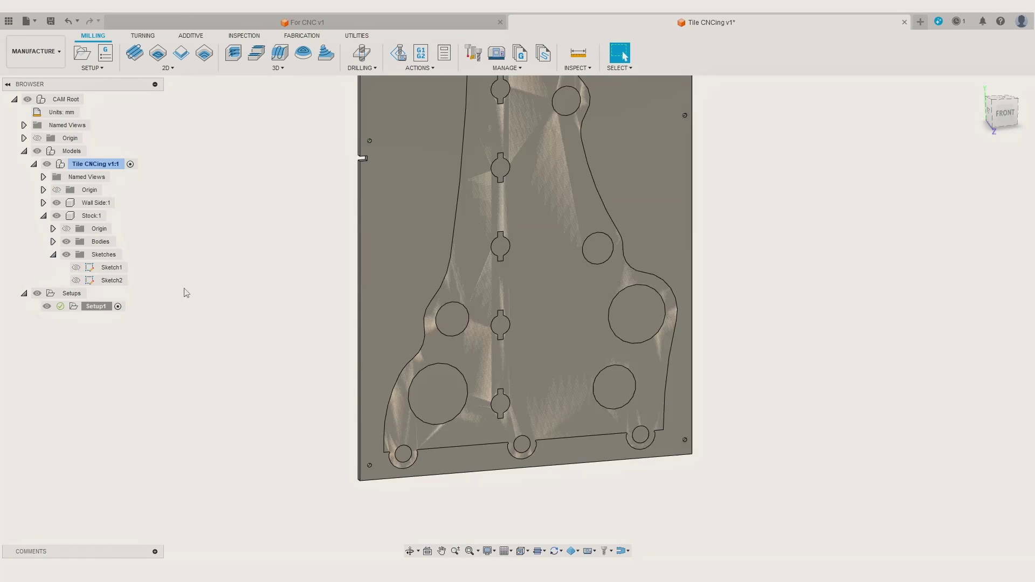
Create a 2D contour with the Ø3mm flat end mill on two closed chains
{"action": "left_click", "coordinate": [181, 52]}
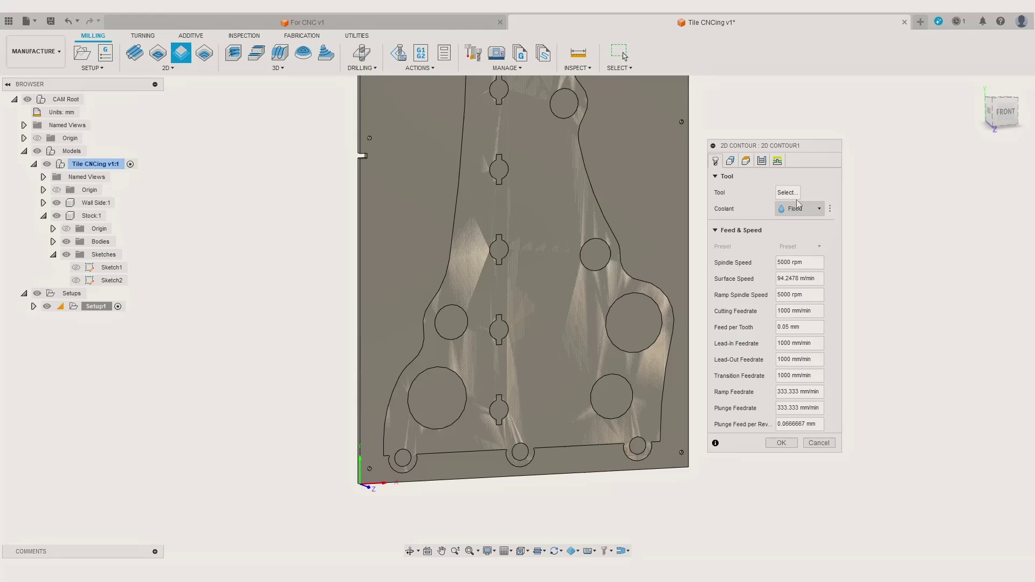
{"action": "left_click", "coordinate": [788, 193]}
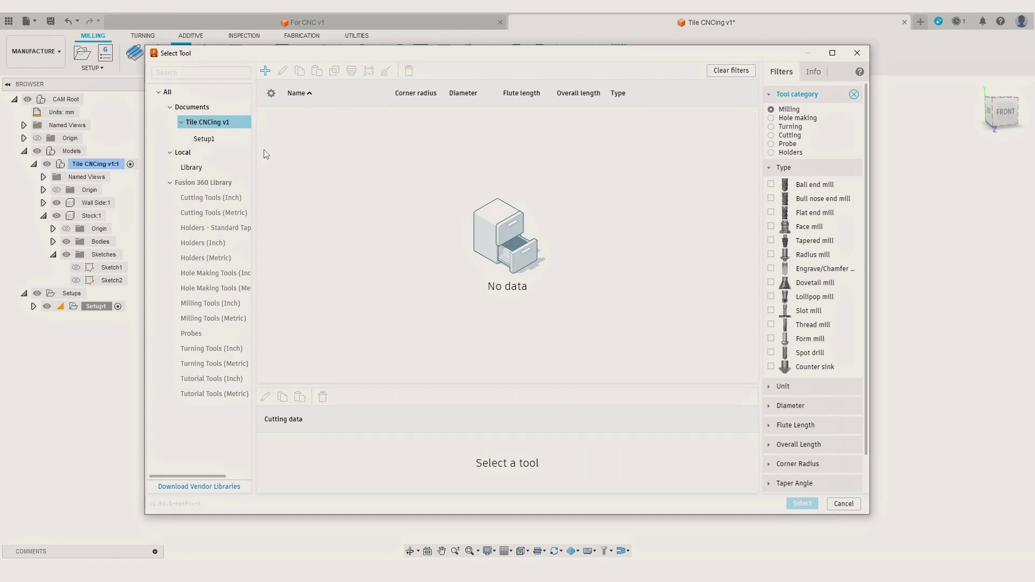
{"action": "left_click", "coordinate": [200, 165]}
{"action": "double_click", "coordinate": [406, 184]}
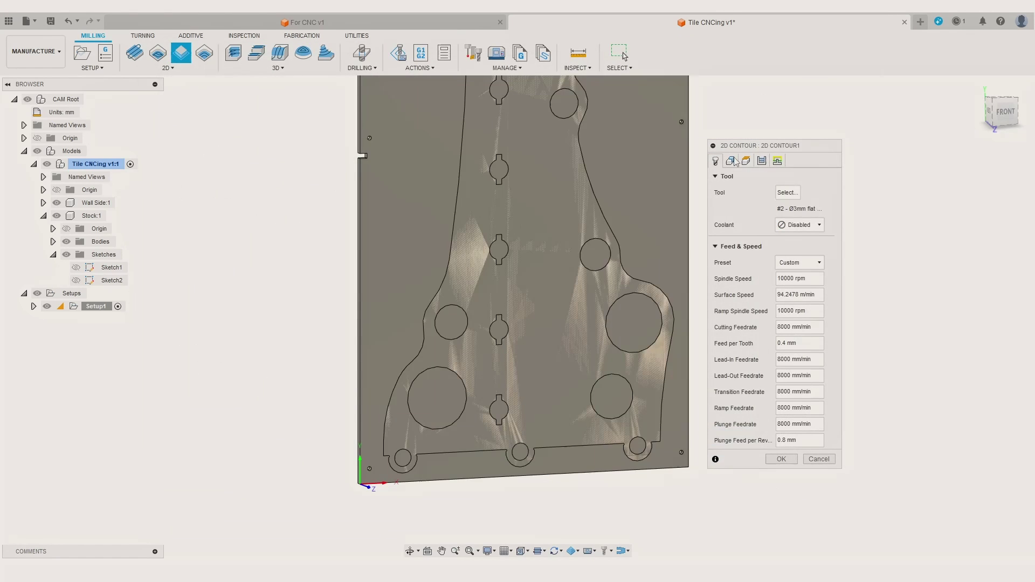
{"action": "left_click", "coordinate": [733, 163]}
{"action": "scroll", "coordinate": [377, 464], "scroll_direction": "up", "scroll_amount": 5}
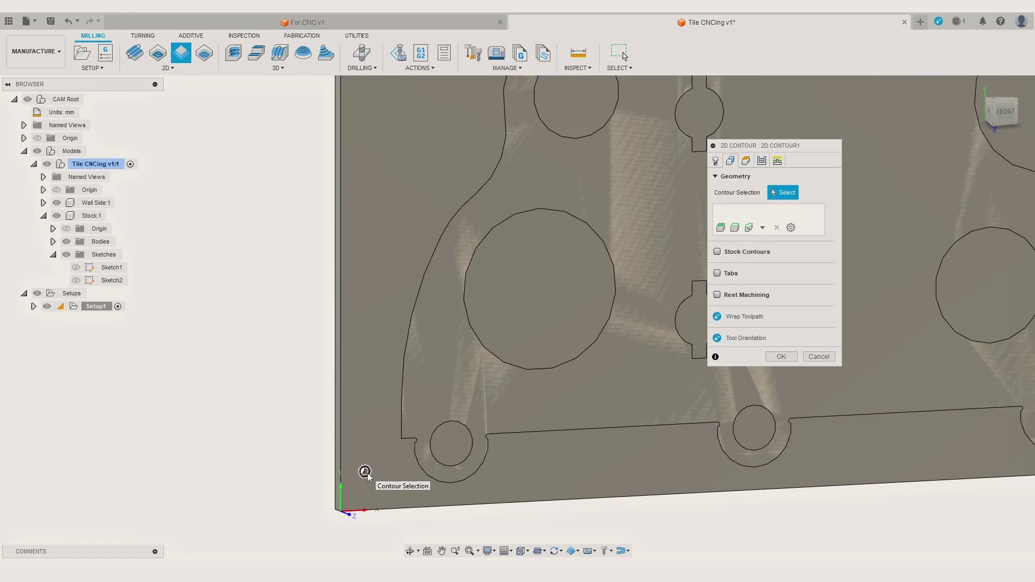
{"action": "scroll", "coordinate": [598, 397], "scroll_direction": "up", "scroll_amount": 3}
{"action": "left_click", "coordinate": [599, 396]}
{"action": "left_click", "coordinate": [598, 396]}
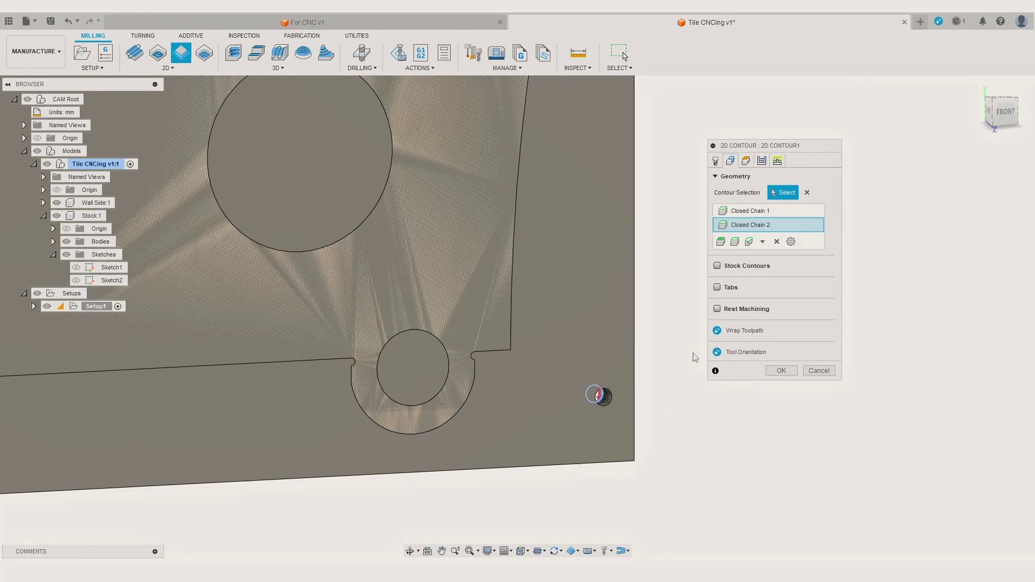
Enable Stock to Leave with 3 mm axial stock in the Passes settings
{"action": "left_click", "coordinate": [762, 161]}
{"action": "left_click", "coordinate": [762, 161]}
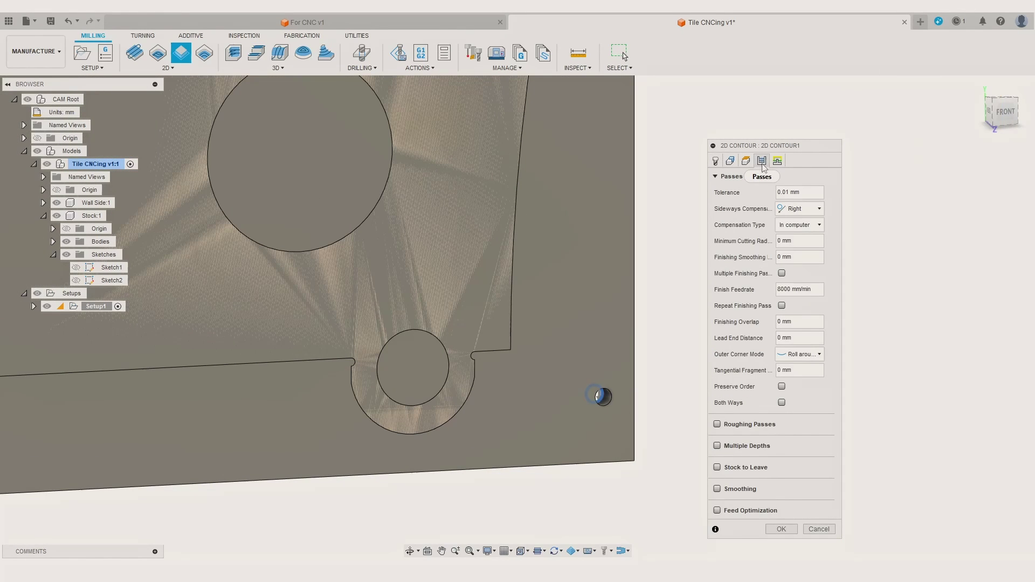
{"action": "left_click", "coordinate": [722, 468]}
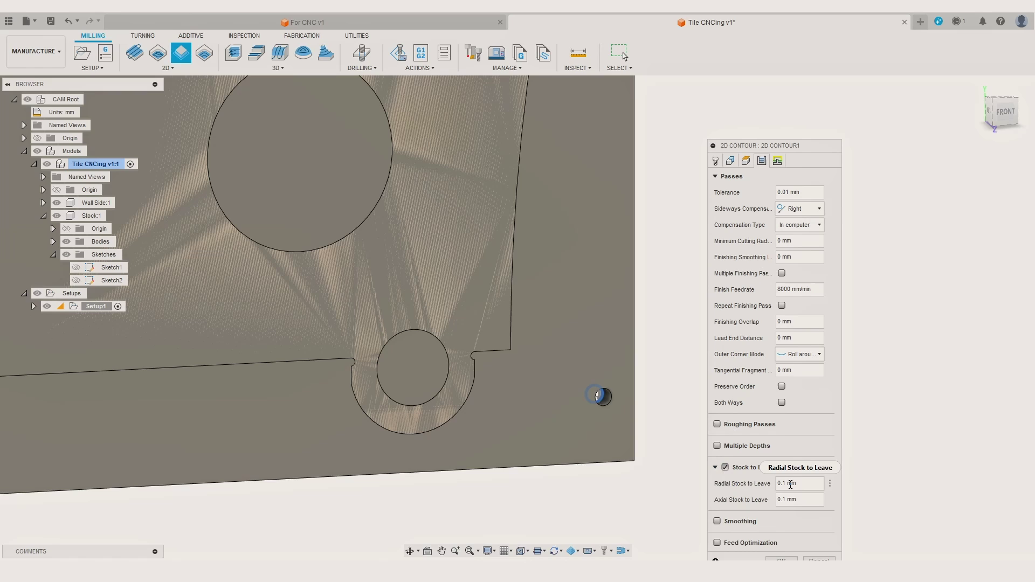
{"action": "double_click", "coordinate": [786, 499]}
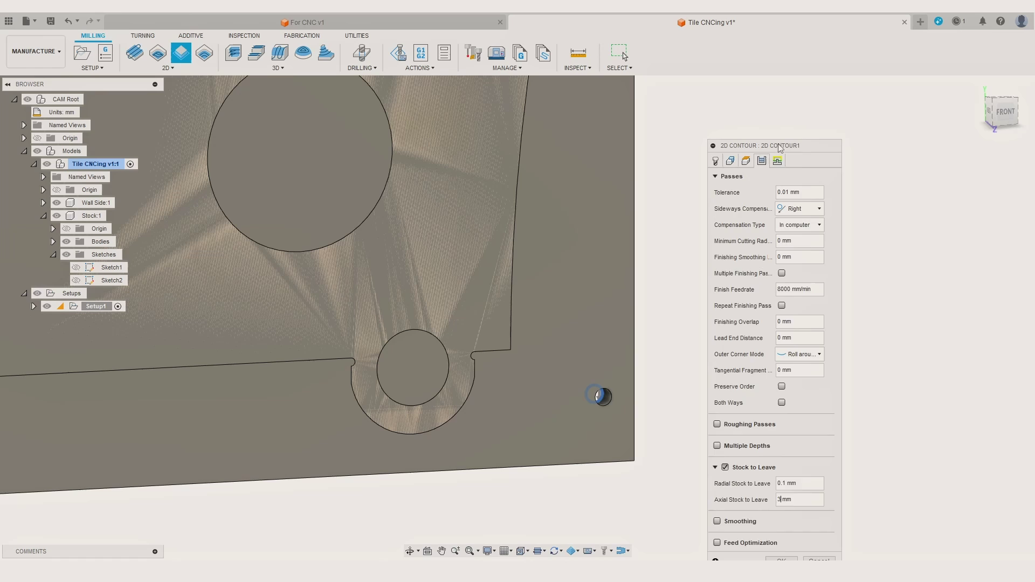
{"action": "left_click_drag", "start_coordinate": [779, 148], "coordinate": [746, 87]}
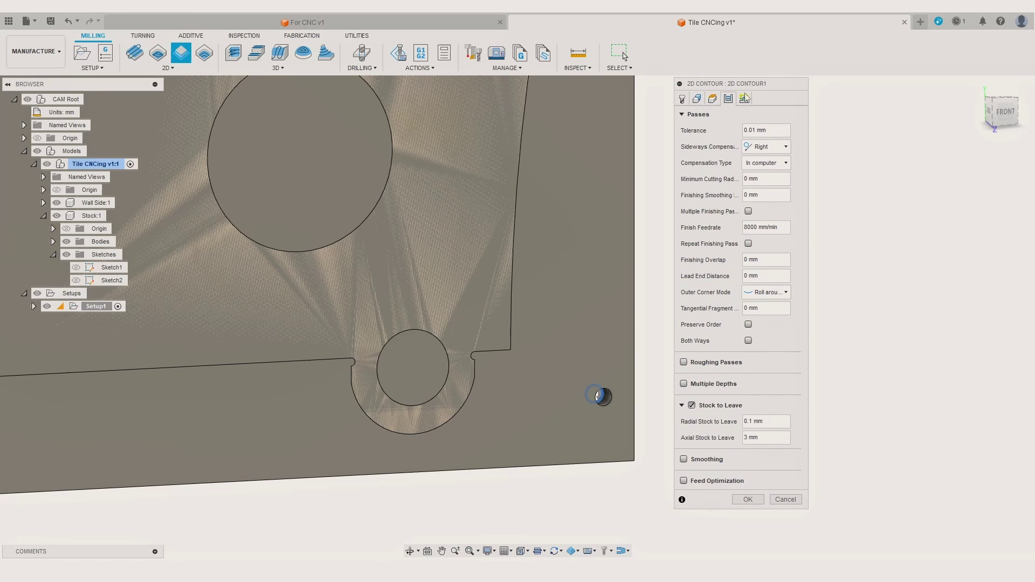
Disable lead-in, enable 40° ramping with a value of 7, and generate the toolpath
{"action": "left_click", "coordinate": [745, 99]}
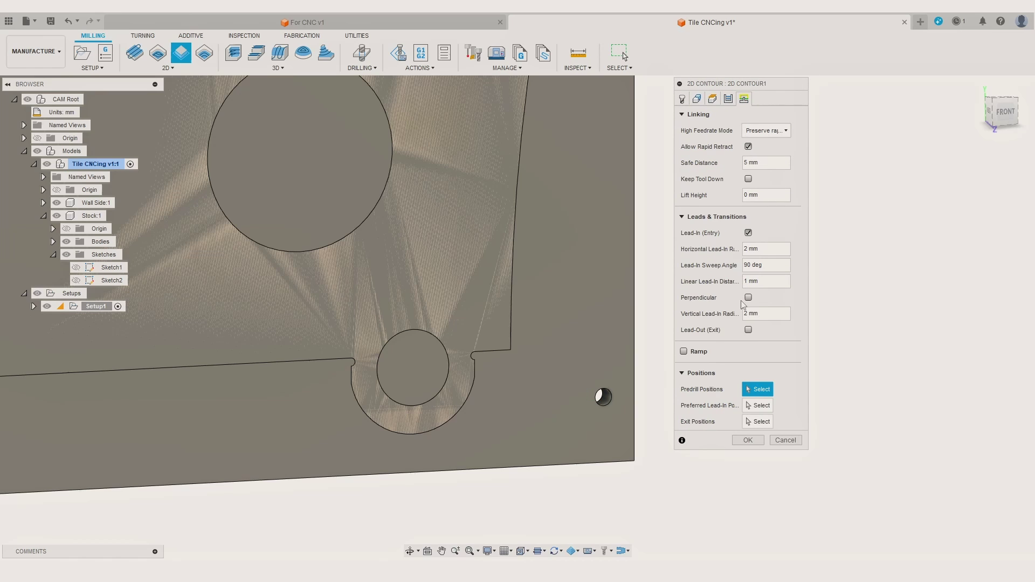
{"action": "left_click", "coordinate": [749, 233]}
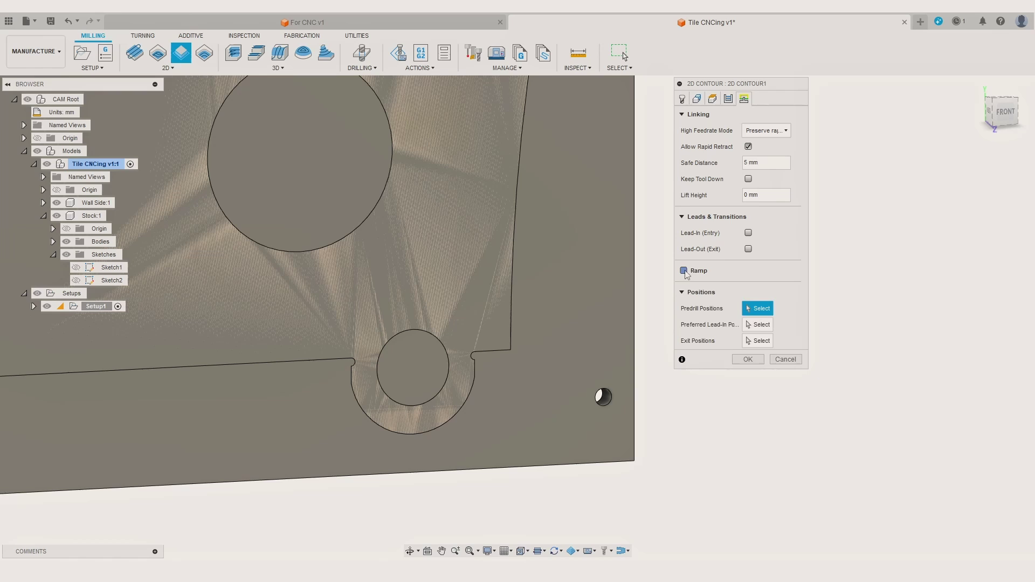
{"action": "left_click", "coordinate": [683, 271]}
{"action": "left_click", "coordinate": [752, 286]}
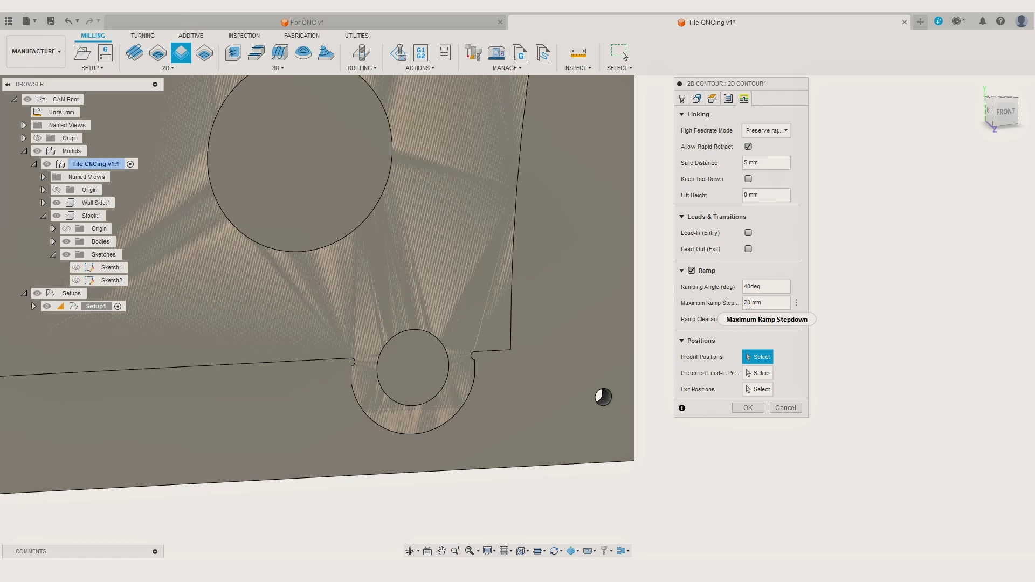
{"action": "key", "text": "Tab"}
{"action": "type", "text": "7"}
{"action": "left_click", "coordinate": [748, 408]}
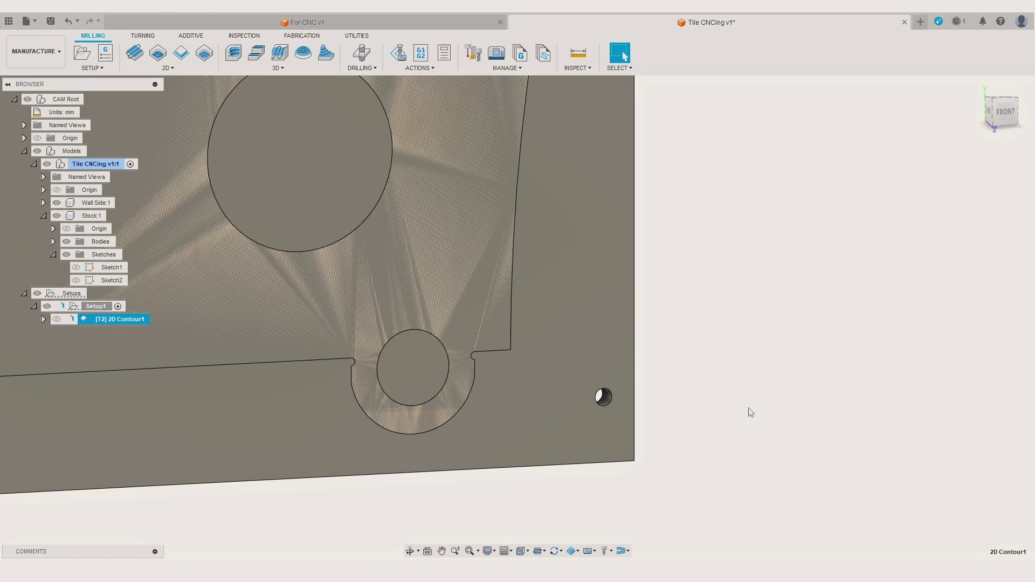
{"action": "scroll", "coordinate": [598, 394], "scroll_direction": "up", "scroll_amount": 6}
{"action": "scroll", "coordinate": [559, 376], "scroll_direction": "down", "scroll_amount": 10}
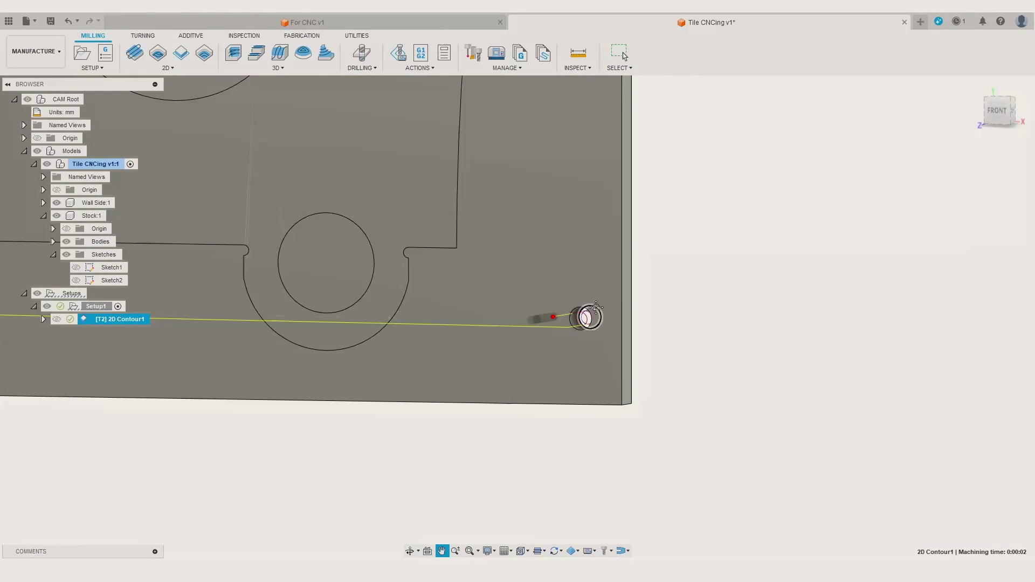
{"action": "double_click", "coordinate": [96, 306]}
{"action": "type", "text": "Positioning D"}
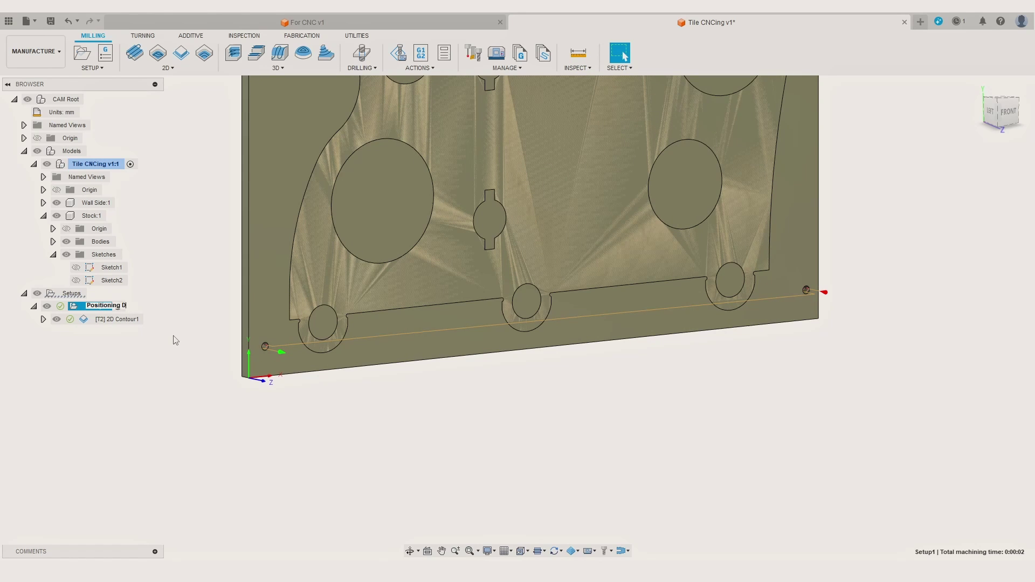
{"action": "type", "text": "owels"}
{"action": "left_click", "coordinate": [121, 320]}
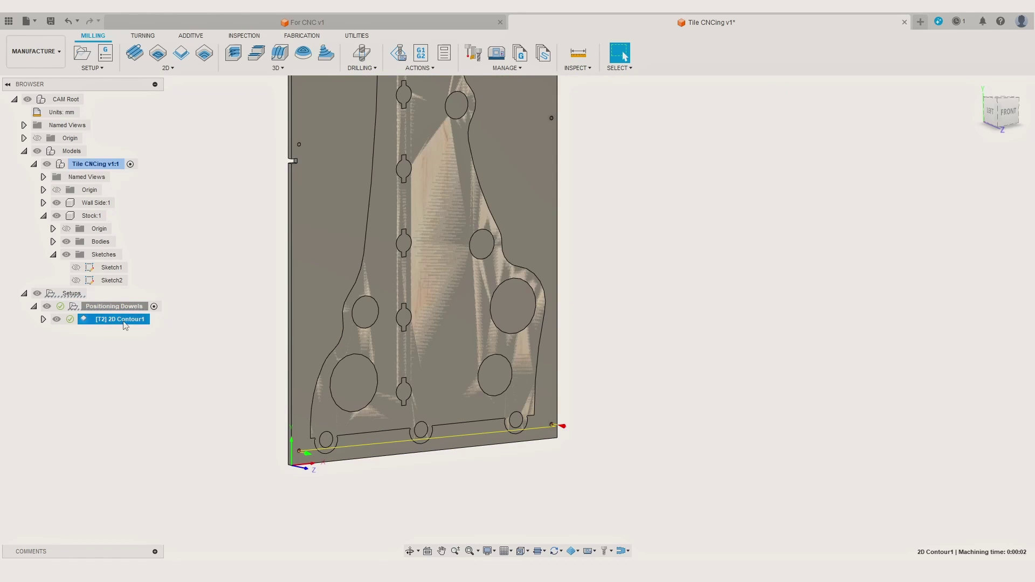
{"action": "type", "text": "Baseboard Dow..."}
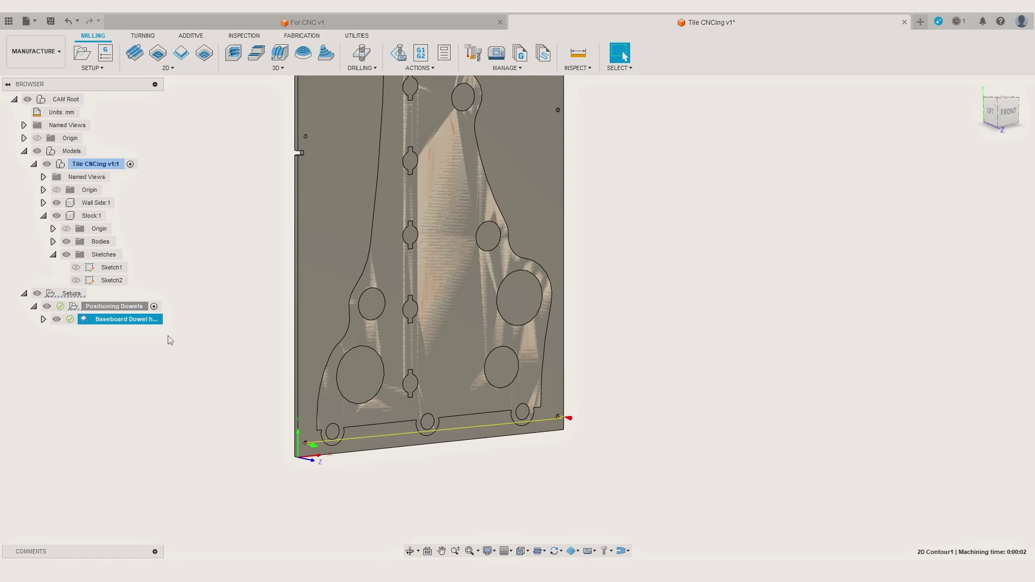
{"action": "left_click", "coordinate": [171, 340]}
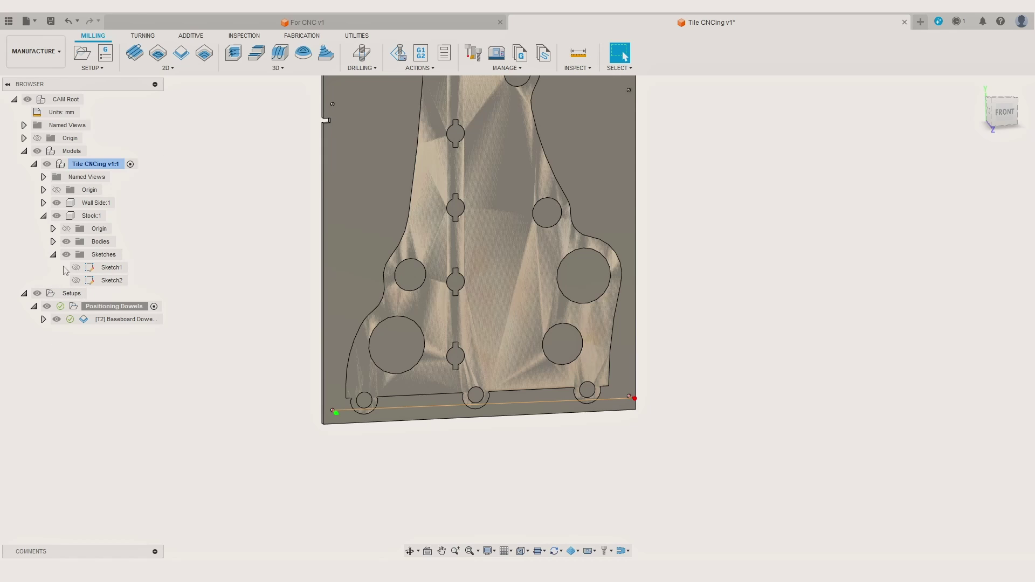
{"action": "left_click", "coordinate": [76, 280]}
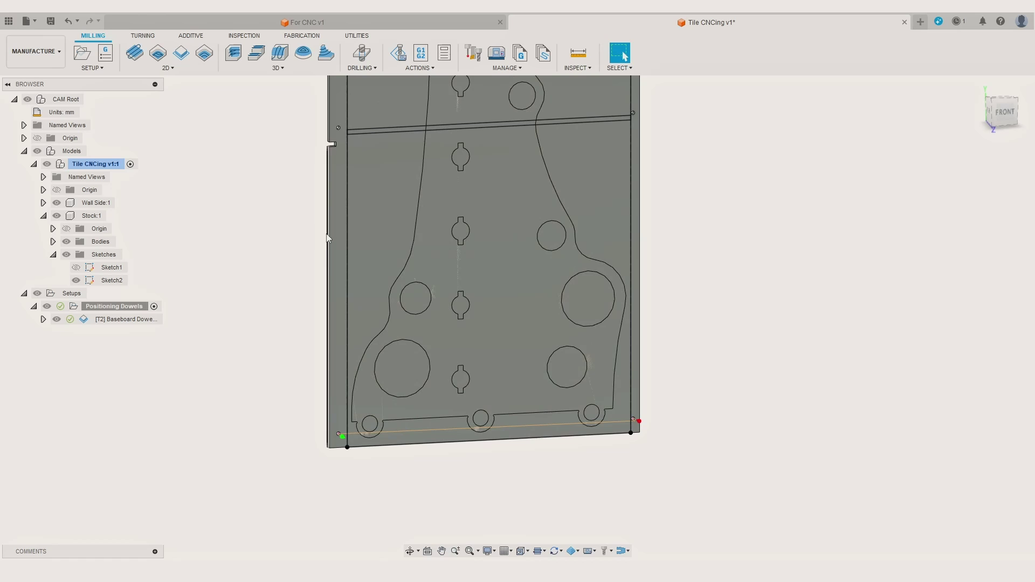
Start a 2D contour and select two contour chains on the tile
{"action": "left_click", "coordinate": [183, 52]}
{"action": "scroll", "coordinate": [308, 210], "scroll_direction": "up", "scroll_amount": 5}
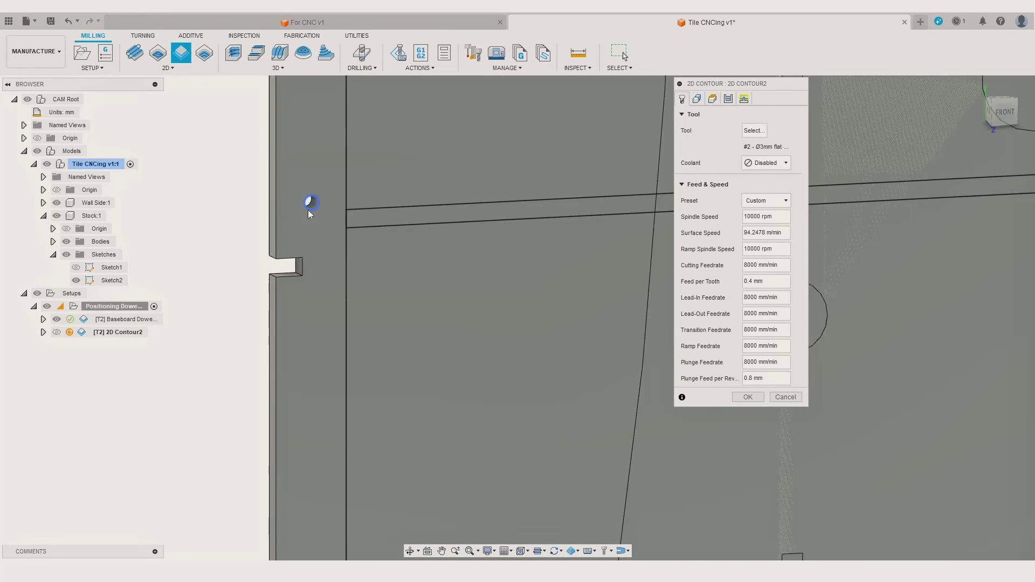
{"action": "left_click", "coordinate": [313, 205]}
{"action": "scroll", "coordinate": [307, 202], "scroll_direction": "down", "scroll_amount": 5}
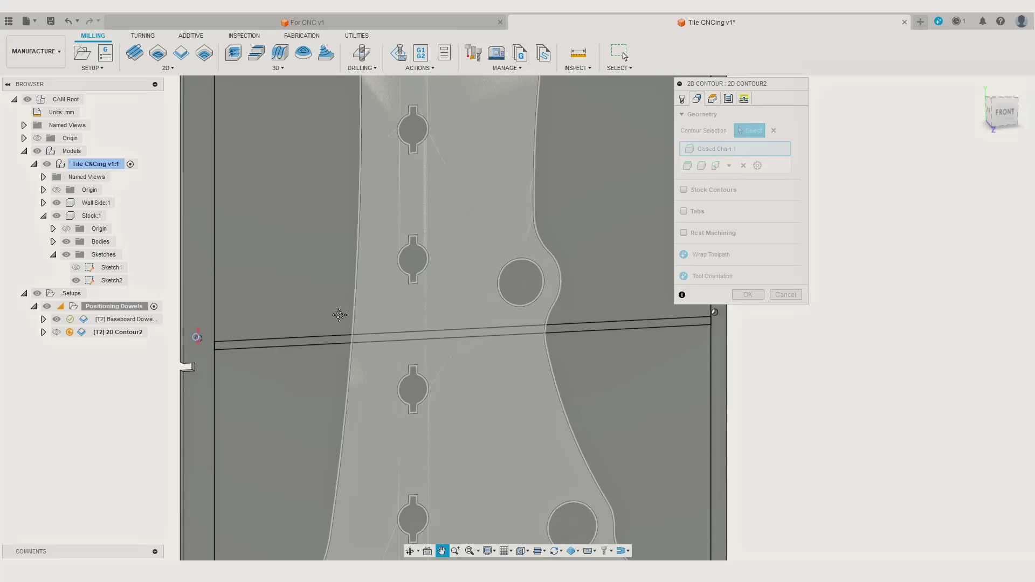
{"action": "scroll", "coordinate": [601, 315], "scroll_direction": "up", "scroll_amount": 3}
{"action": "left_click", "coordinate": [600, 317]}
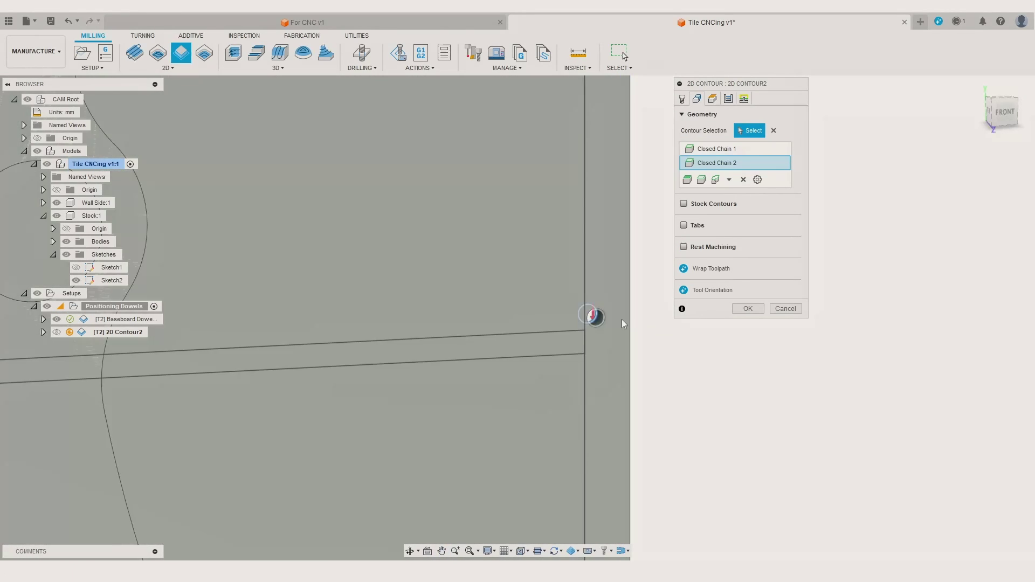
{"action": "scroll", "coordinate": [587, 325], "scroll_direction": "down", "scroll_amount": 5}
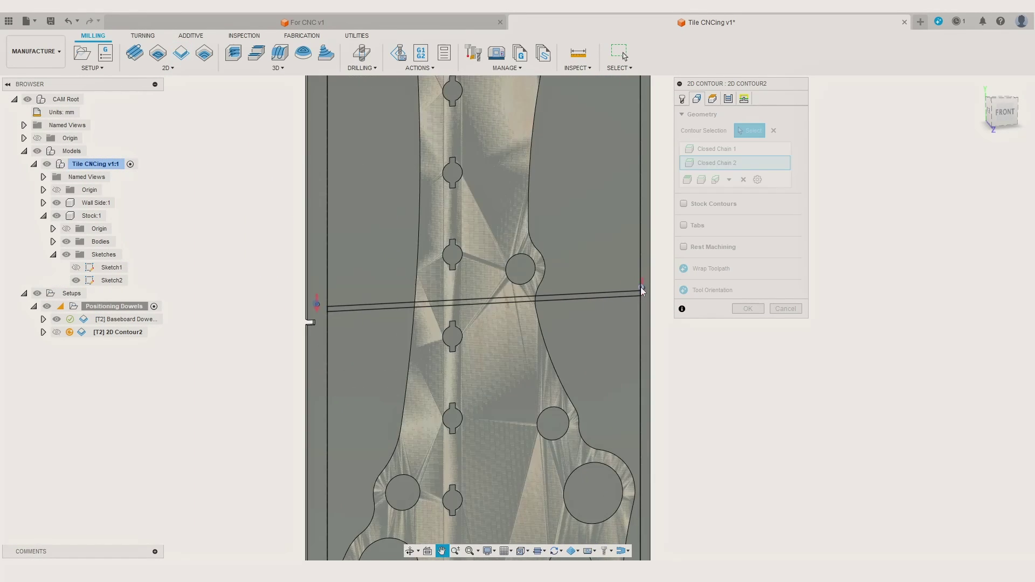
Enable Stock to Leave with 0.1 mm radial and -0.3 mm axial stock
{"action": "left_click", "coordinate": [729, 99]}
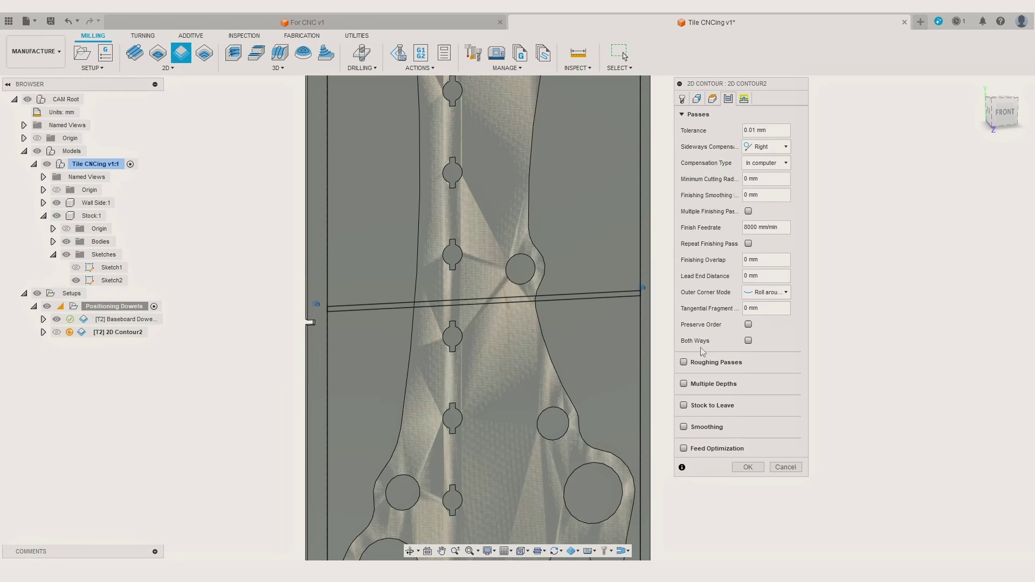
{"action": "left_click", "coordinate": [684, 406]}
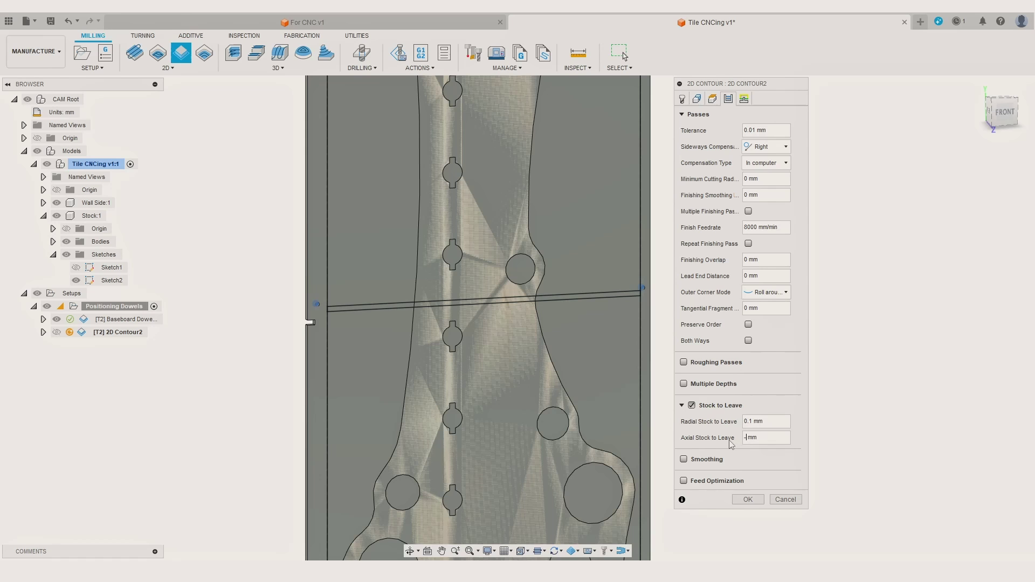
{"action": "type", "text": "-.3"}
{"action": "left_click", "coordinate": [744, 99]}
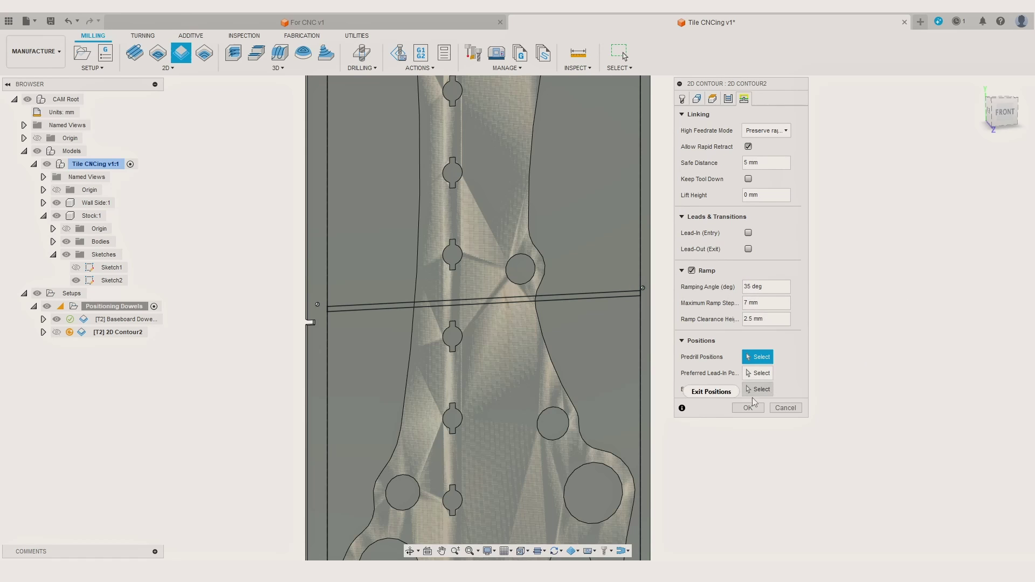
{"action": "key", "text": "Return"}
{"action": "scroll", "coordinate": [316, 322], "scroll_direction": "up", "scroll_amount": 5}
{"action": "scroll", "coordinate": [316, 318], "scroll_direction": "down", "scroll_amount": 5}
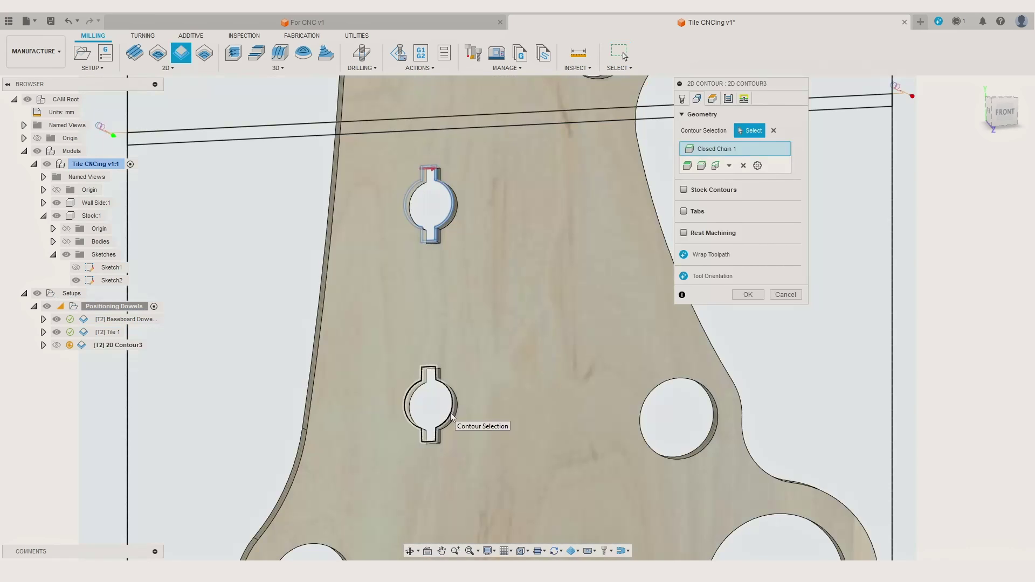
Add a 2D contour toolpath for Tile 1's inside-cut contours
{"action": "left_click", "coordinate": [431, 411]}
{"action": "left_click", "coordinate": [675, 459]}
{"action": "left_click", "coordinate": [743, 432]}
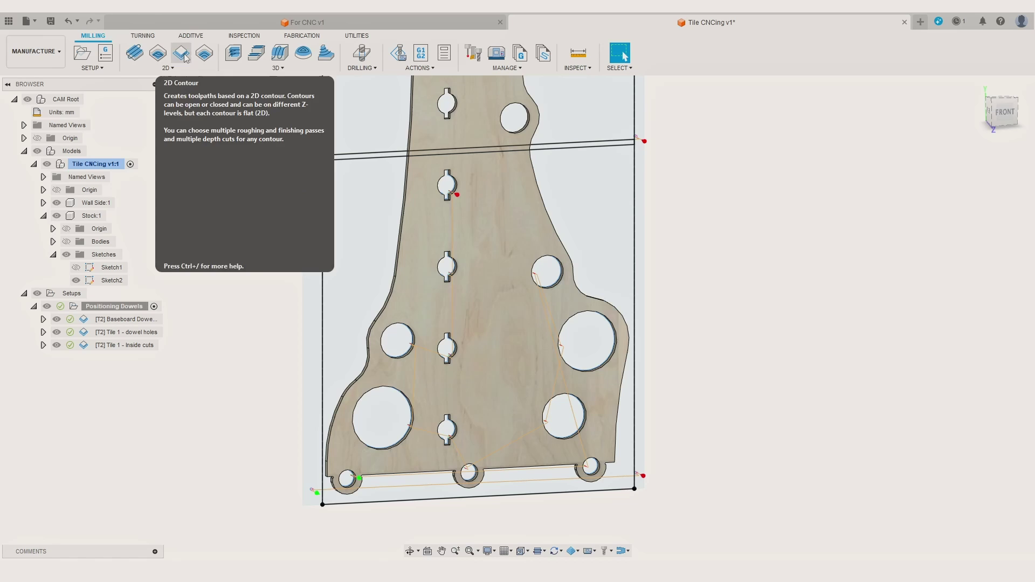
Create an outer-profile 2D contour on the tile's edge with Stock Contours from the stock outline
{"action": "left_click", "coordinate": [183, 54]}
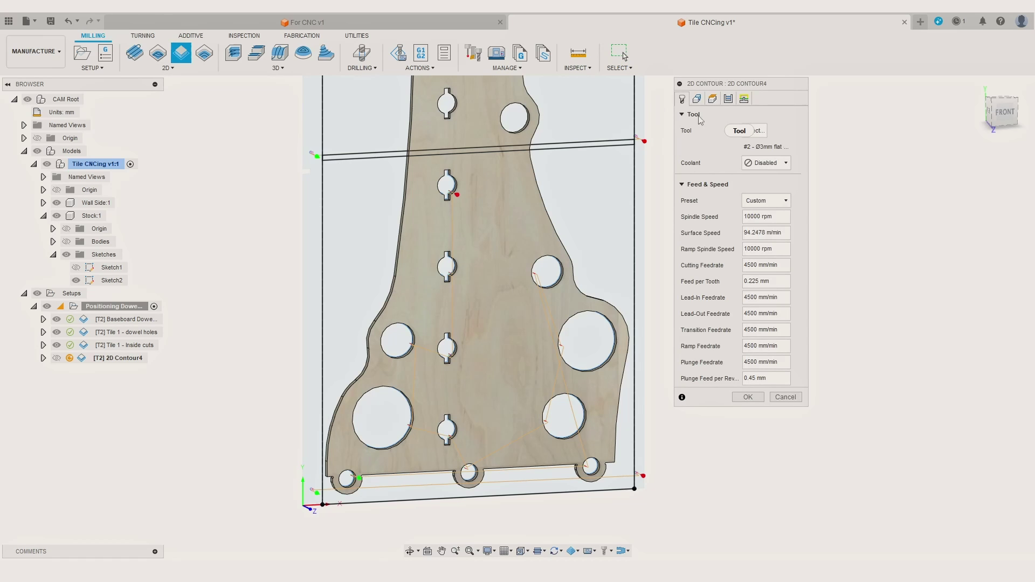
{"action": "left_click", "coordinate": [697, 98]}
{"action": "scroll", "coordinate": [394, 276], "scroll_direction": "up", "scroll_amount": 2}
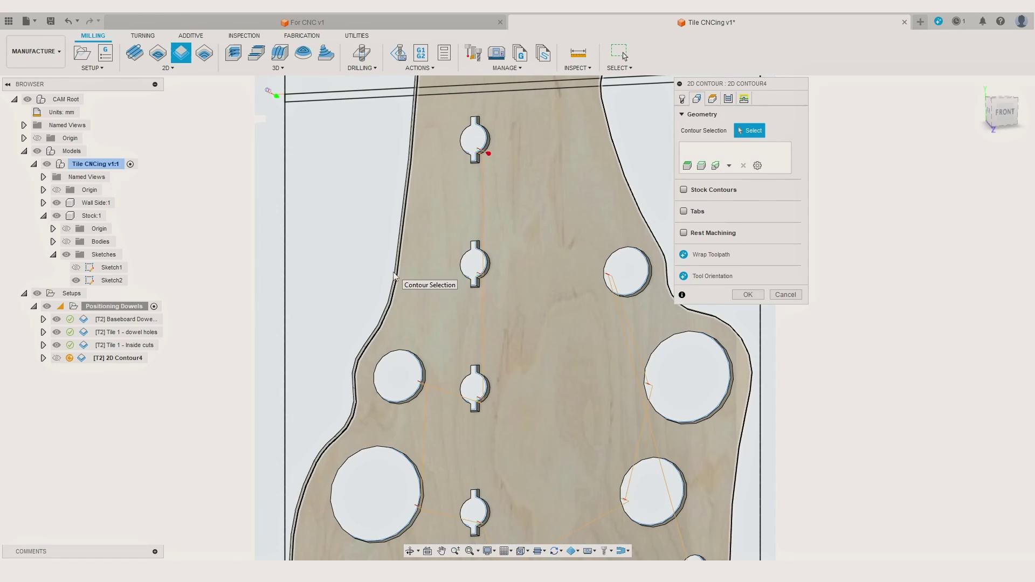
{"action": "scroll", "coordinate": [394, 276], "scroll_direction": "up", "scroll_amount": 1}
{"action": "left_click", "coordinate": [393, 273]}
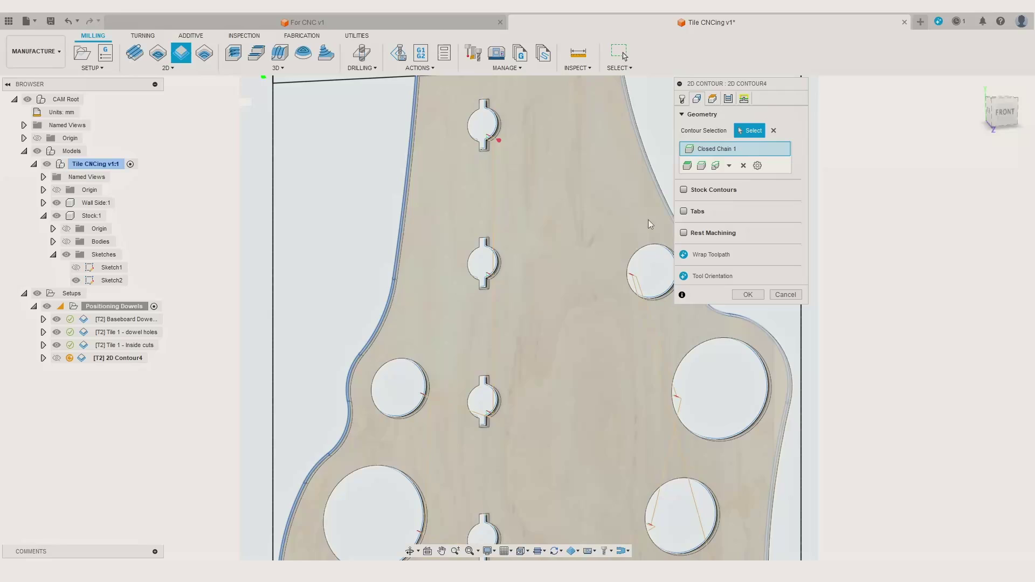
{"action": "left_click", "coordinate": [684, 189]}
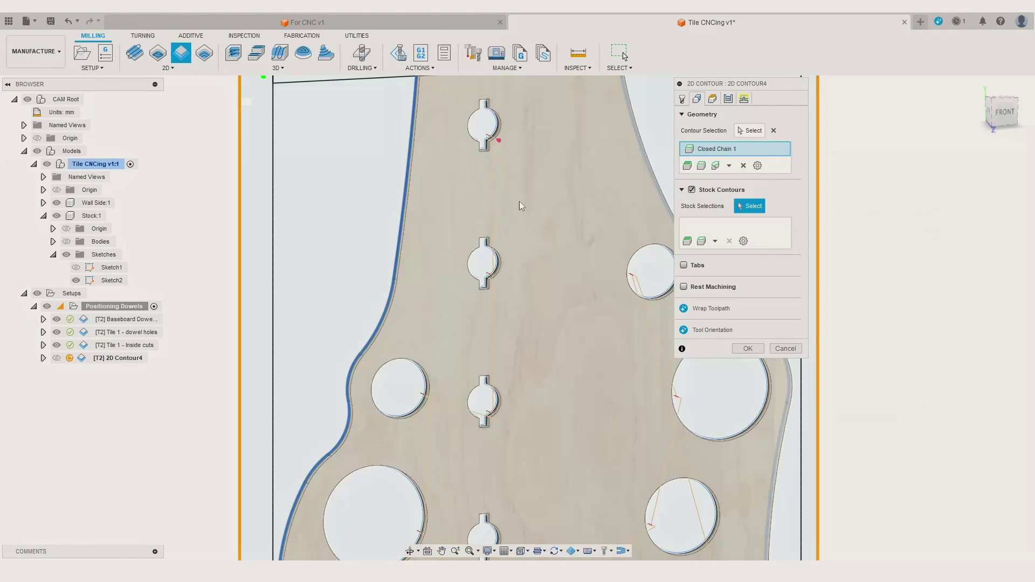
{"action": "scroll", "coordinate": [410, 208], "scroll_direction": "down", "scroll_amount": 3}
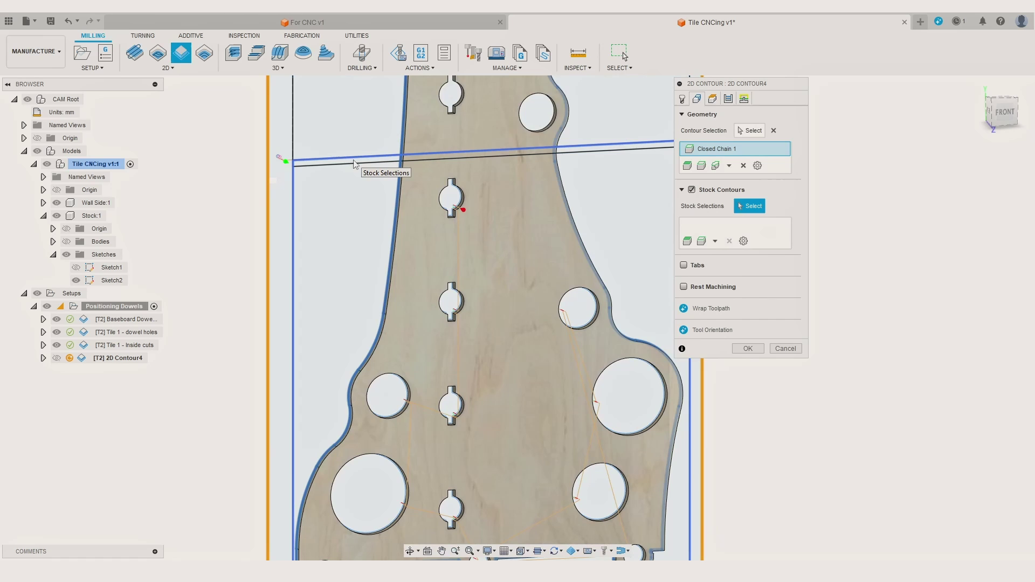
{"action": "left_click", "coordinate": [354, 159]}
{"action": "scroll", "coordinate": [426, 255], "scroll_direction": "down", "scroll_amount": 3}
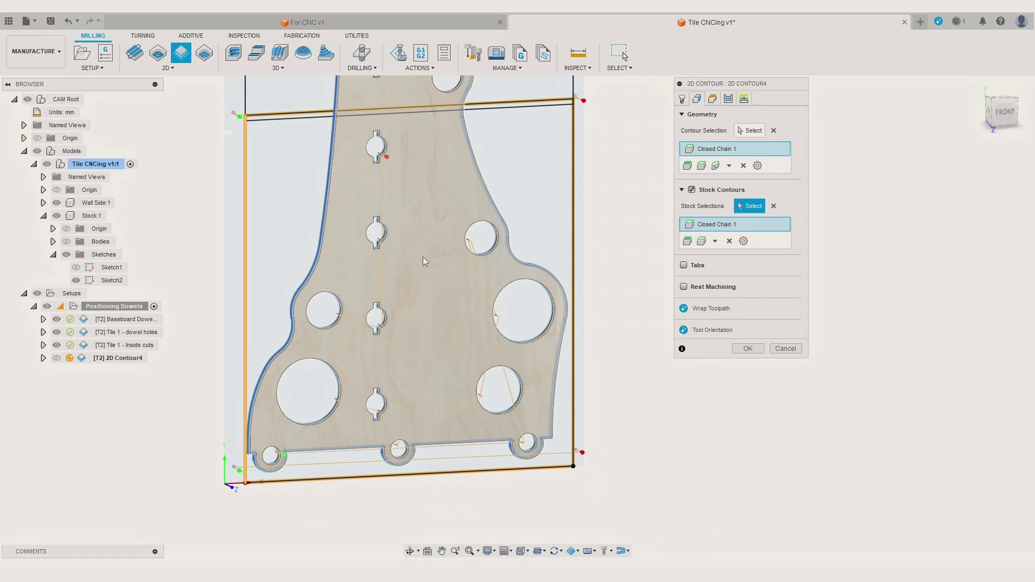
{"action": "left_click", "coordinate": [682, 99]}
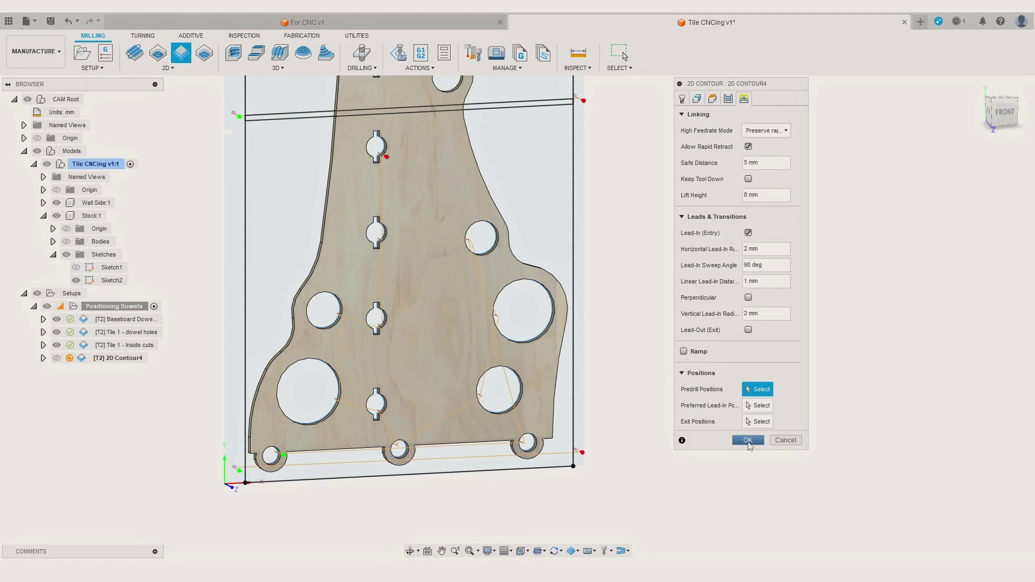
{"action": "left_click", "coordinate": [748, 441]}
Rename the outer contour toolpath to 'Tile 1 -contour'
{"action": "double_click", "coordinate": [108, 358]}
{"action": "type", "text": "Tile 1"}
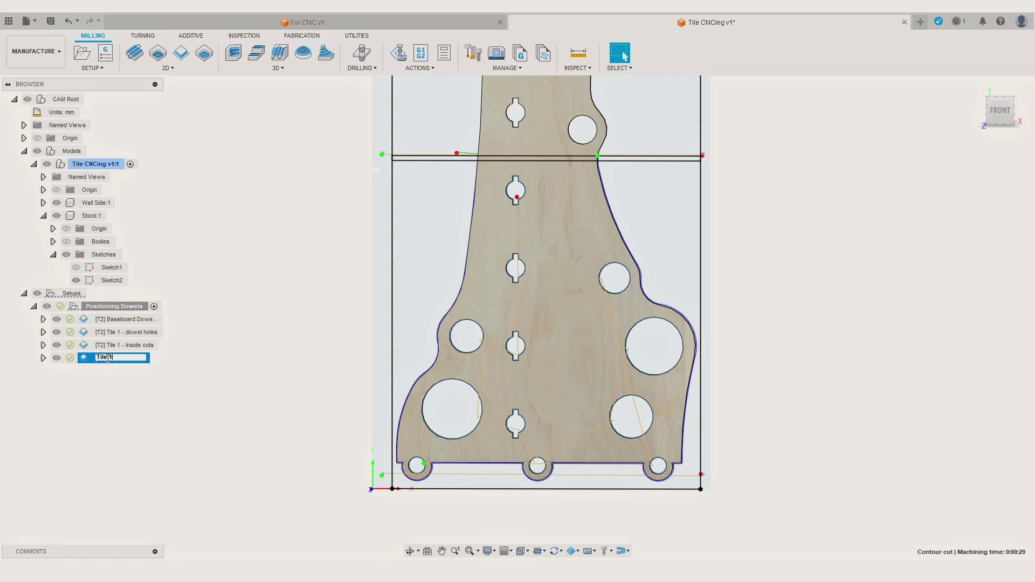
{"action": "type", "text": " -contour"}
{"action": "key", "text": "Return"}
Create a new setup with stock From solid and the WCS origin at the stock corner point
{"action": "left_click", "coordinate": [82, 53]}
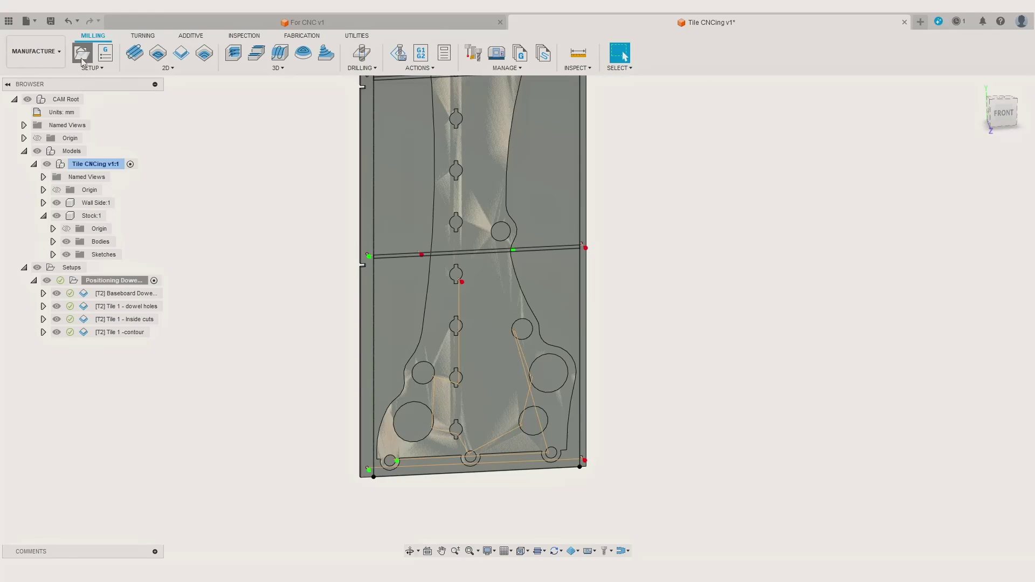
{"action": "left_click", "coordinate": [765, 130]}
{"action": "left_click", "coordinate": [755, 209]}
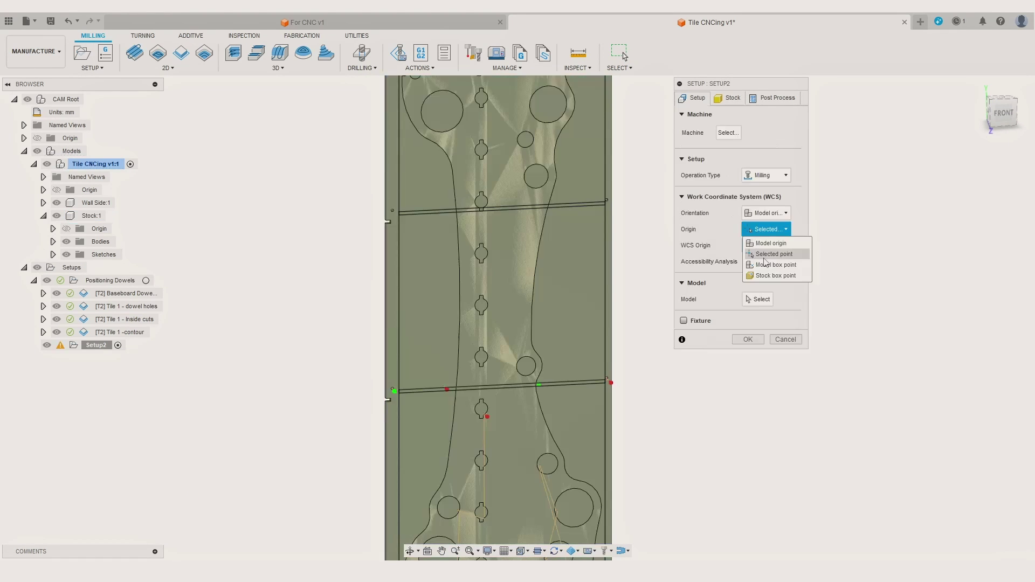
{"action": "left_click", "coordinate": [766, 246]}
{"action": "scroll", "coordinate": [381, 385], "scroll_direction": "up", "scroll_amount": 5}
{"action": "left_click", "coordinate": [378, 383]}
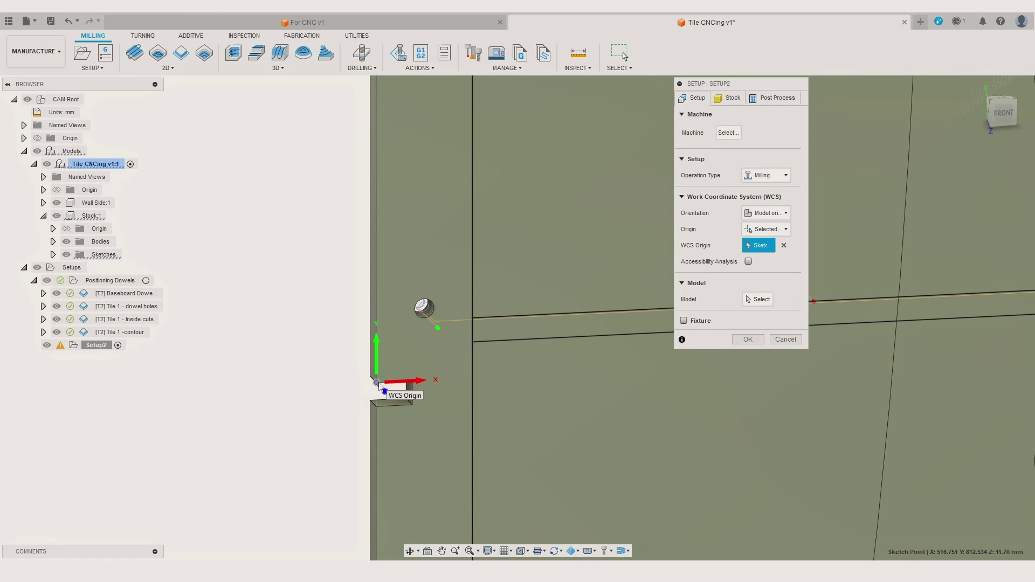
Confirm the new setup and name it Tile 2
{"action": "left_click", "coordinate": [748, 339]}
{"action": "type", "text": "Tile "}
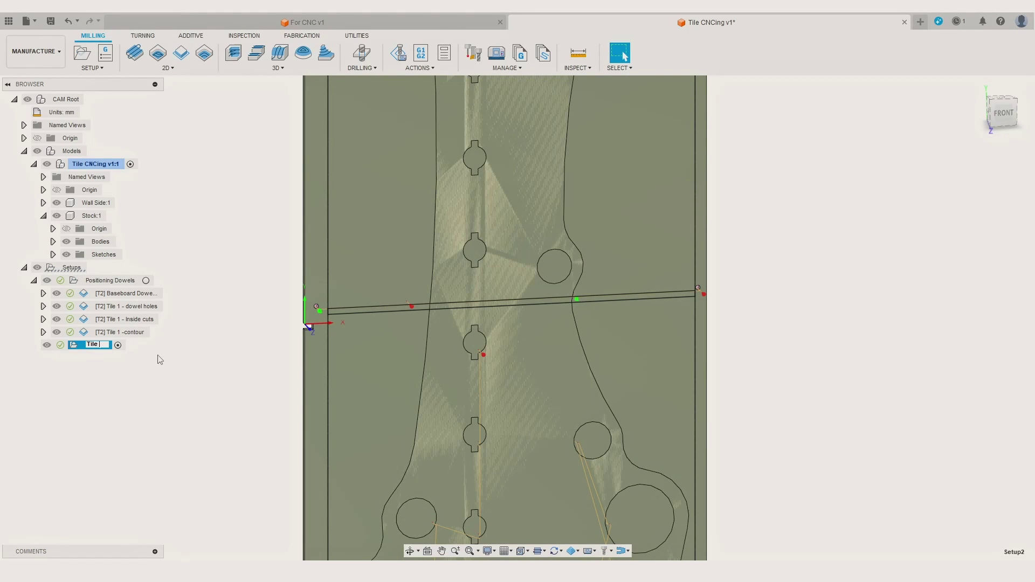
{"action": "type", "text": "2"}
{"action": "key", "text": "Return"}
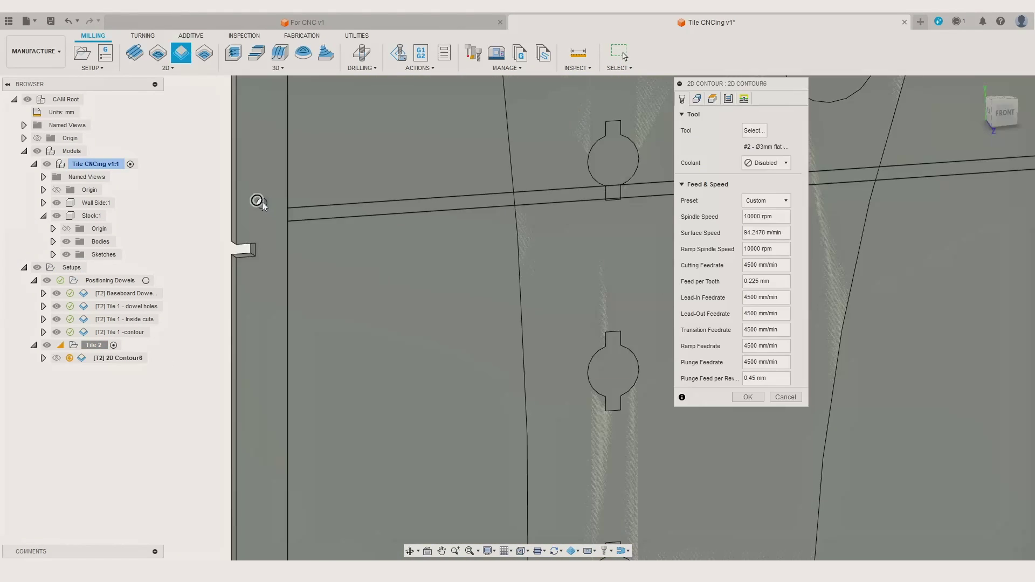
Start a 2D contour on Tile 2's two keyhole dowel outlines and the round hole
{"action": "scroll", "coordinate": [256, 198], "scroll_direction": "up", "scroll_amount": 3}
{"action": "left_click", "coordinate": [340, 207]}
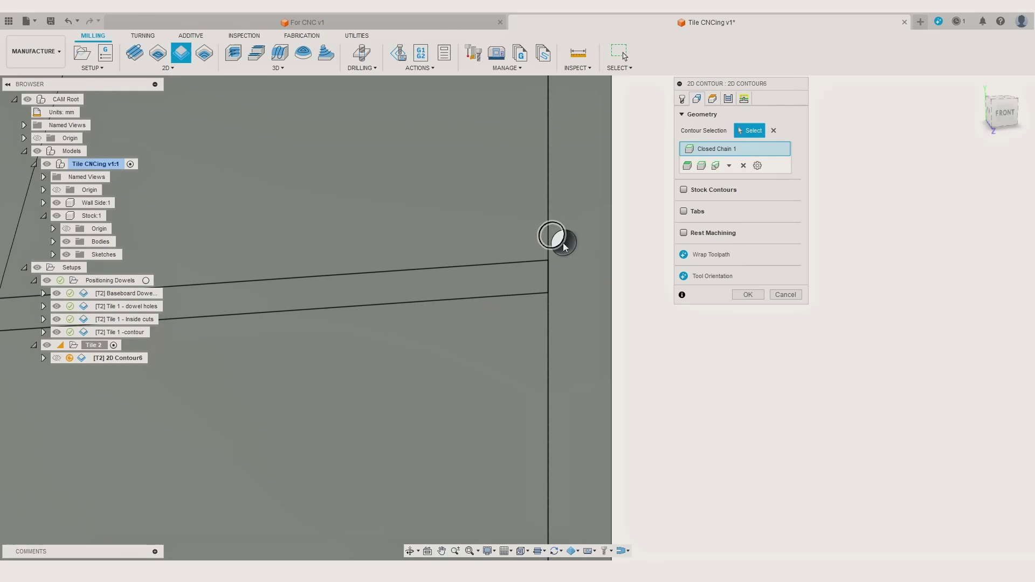
{"action": "left_click", "coordinate": [562, 241]}
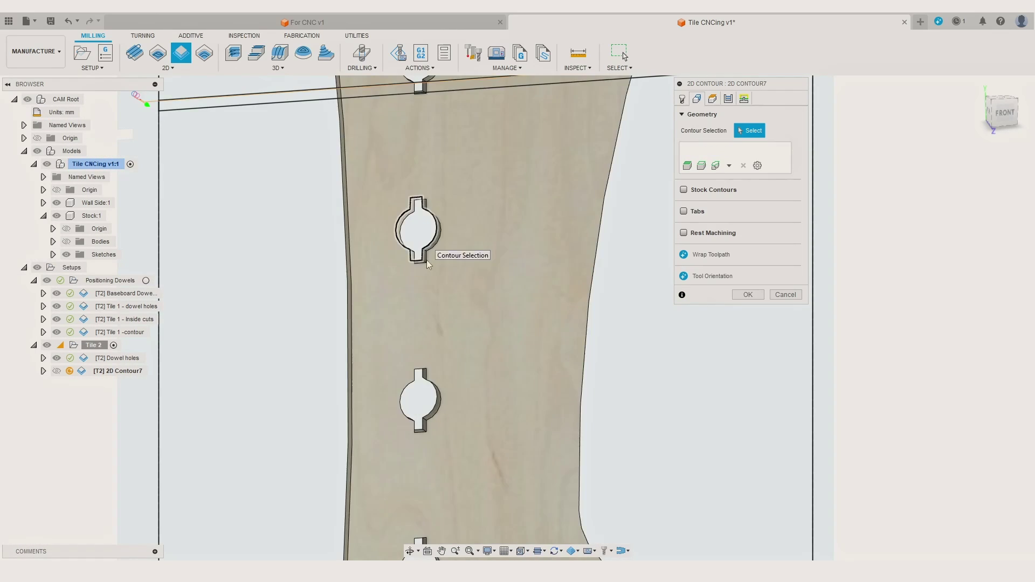
{"action": "left_click", "coordinate": [429, 265]}
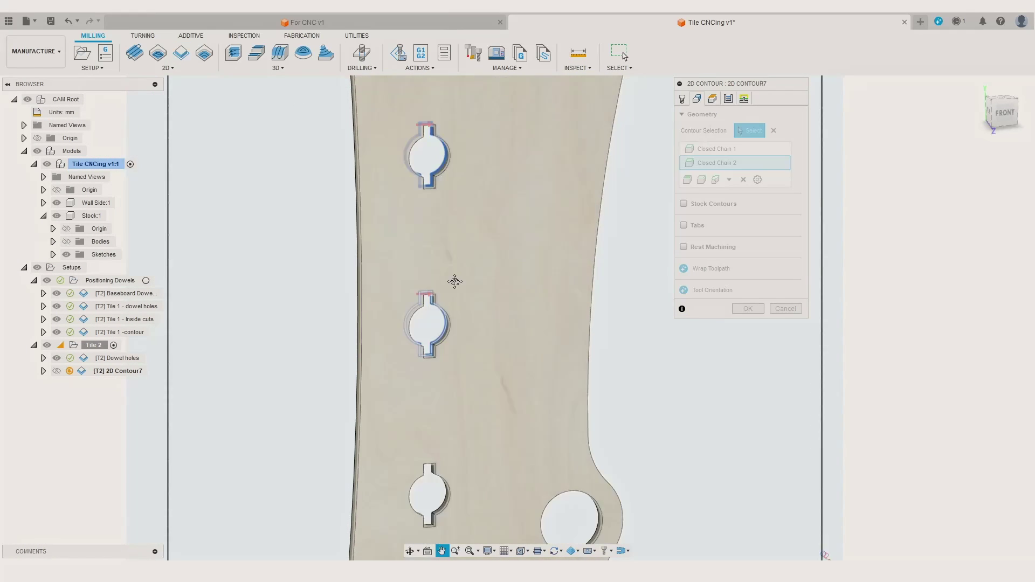
{"action": "left_click", "coordinate": [462, 316]}
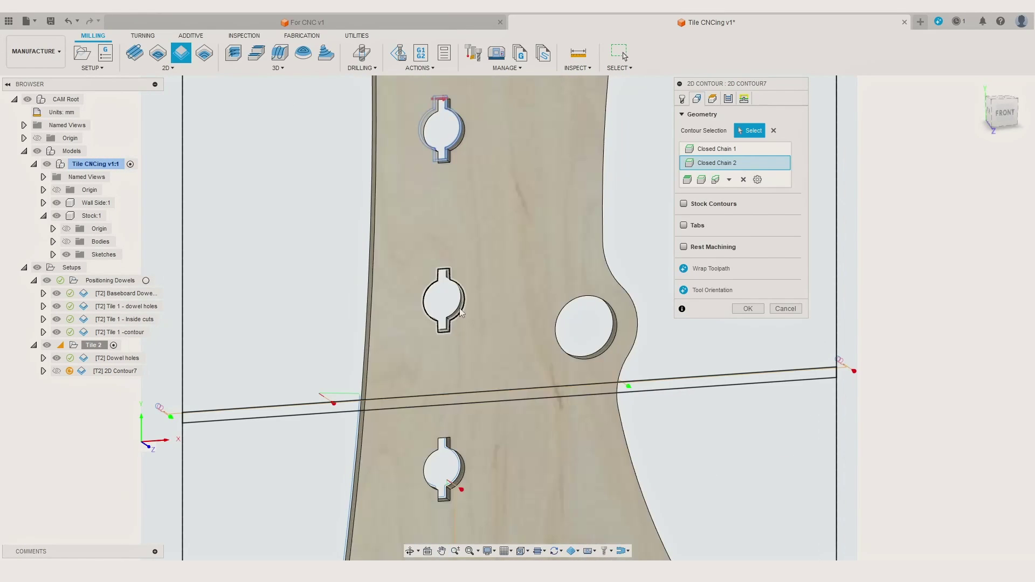
{"action": "left_click", "coordinate": [557, 333]}
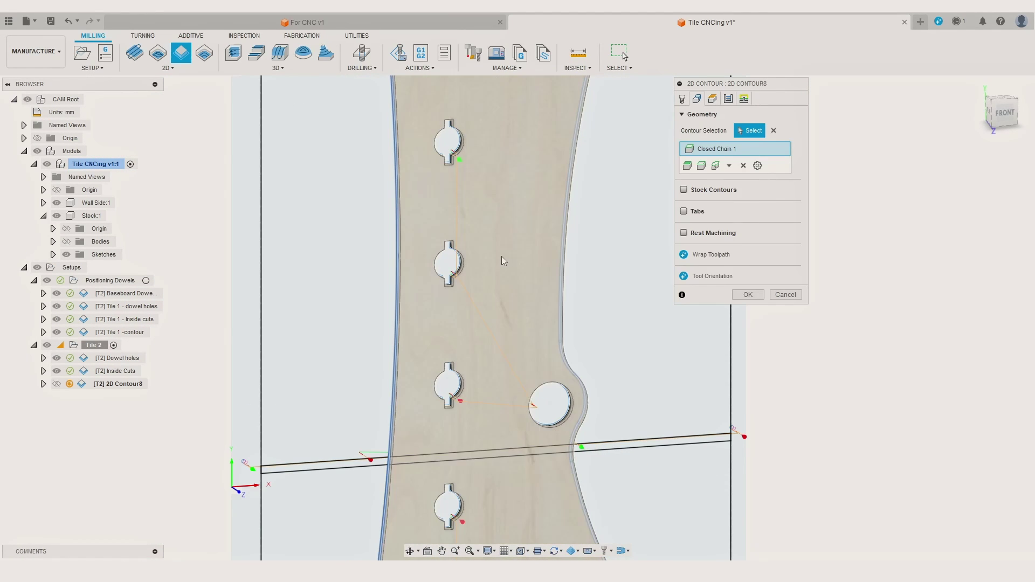
Enable Stock Contours and generate Tile 2's outer contour toolpath, 2D Contour8
{"action": "left_click", "coordinate": [682, 99]}
{"action": "left_click", "coordinate": [697, 100]}
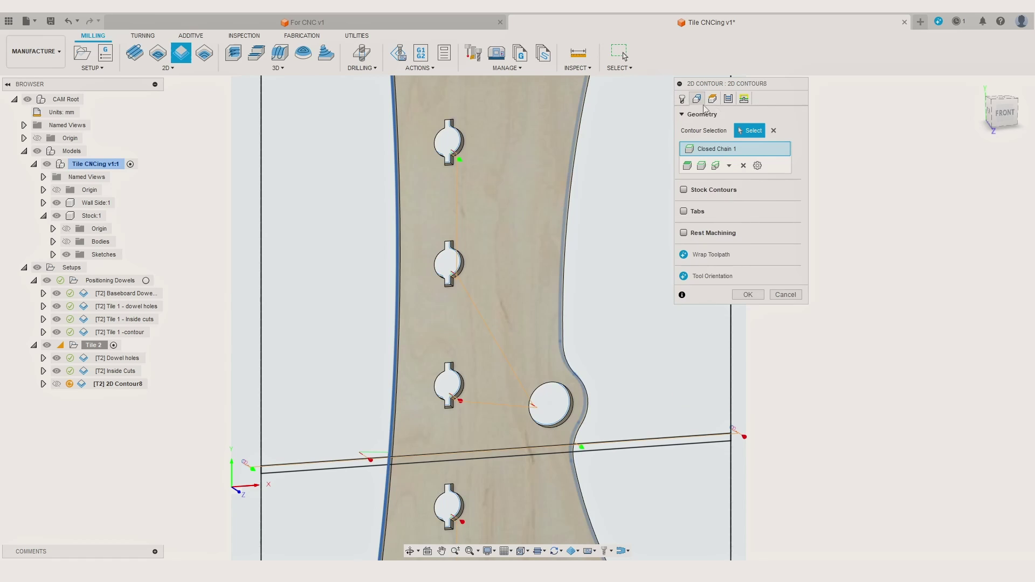
{"action": "left_click", "coordinate": [684, 189]}
{"action": "scroll", "coordinate": [310, 450], "scroll_direction": "down", "scroll_amount": 2}
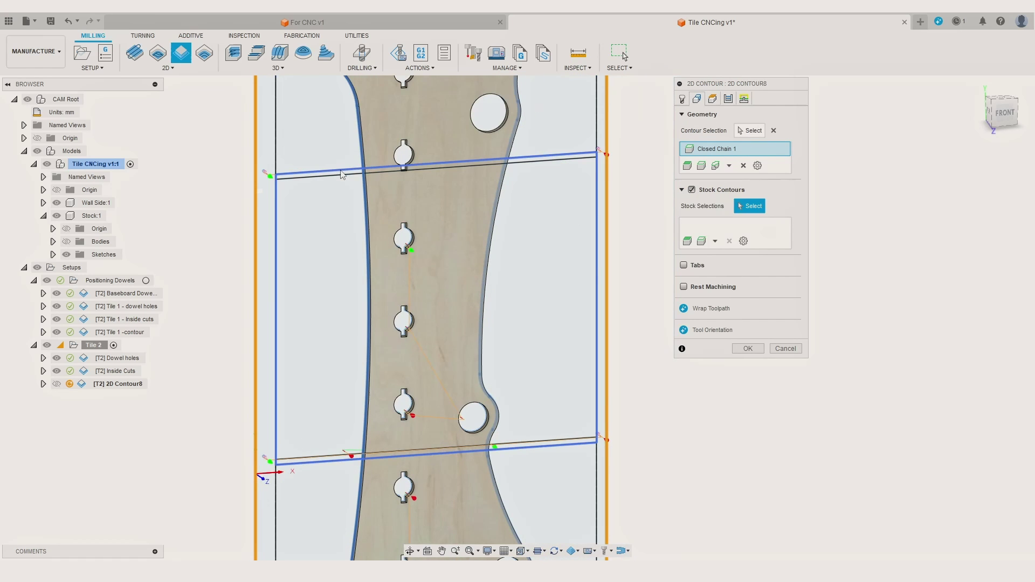
{"action": "left_click", "coordinate": [744, 99]}
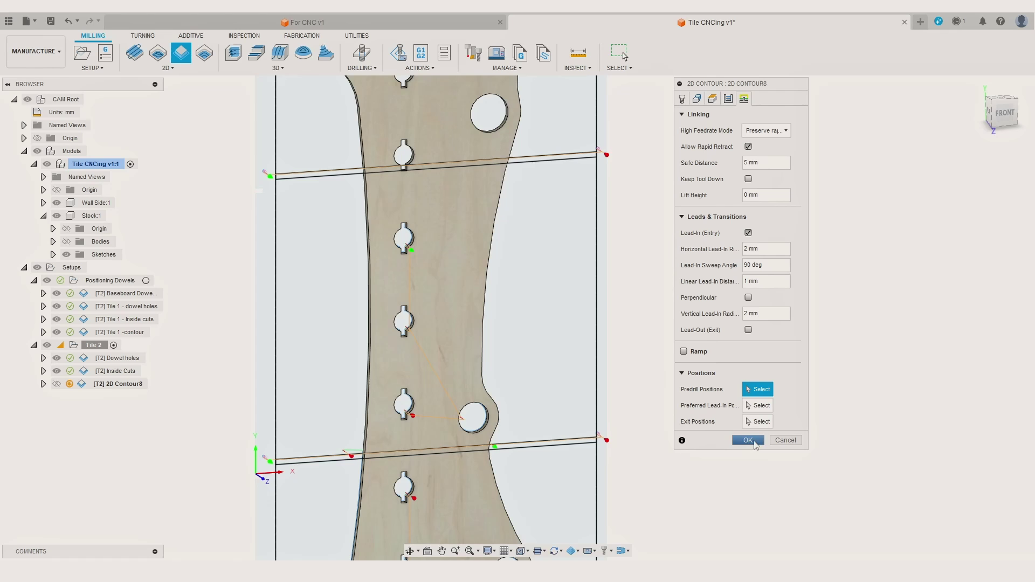
{"action": "left_click", "coordinate": [748, 440]}
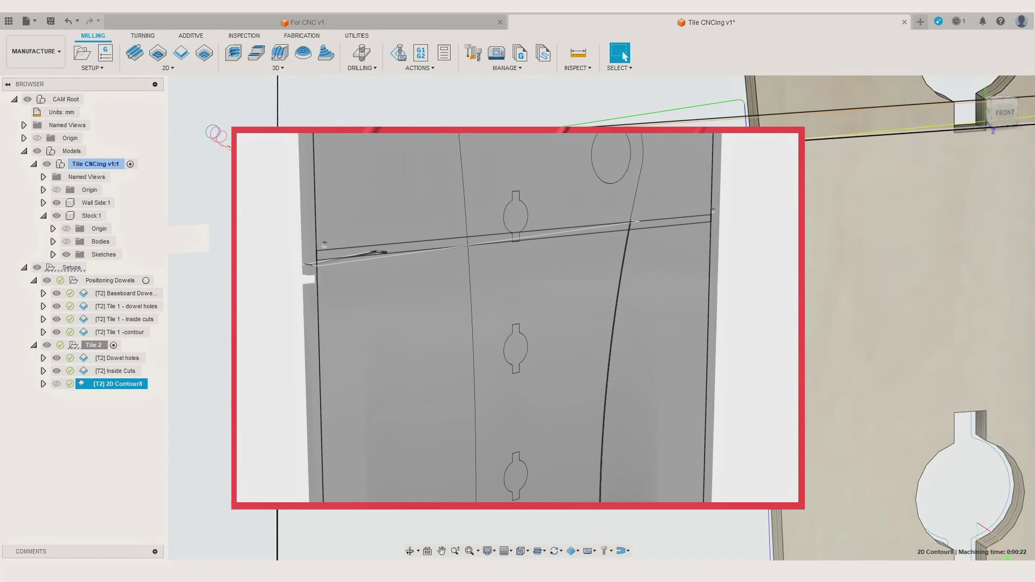
Edit 2D Contour8 and untick Lead-In (Entry) in its Linking settings so it plunges straight in
{"action": "scroll", "coordinate": [434, 294], "scroll_direction": "down", "scroll_amount": 5}
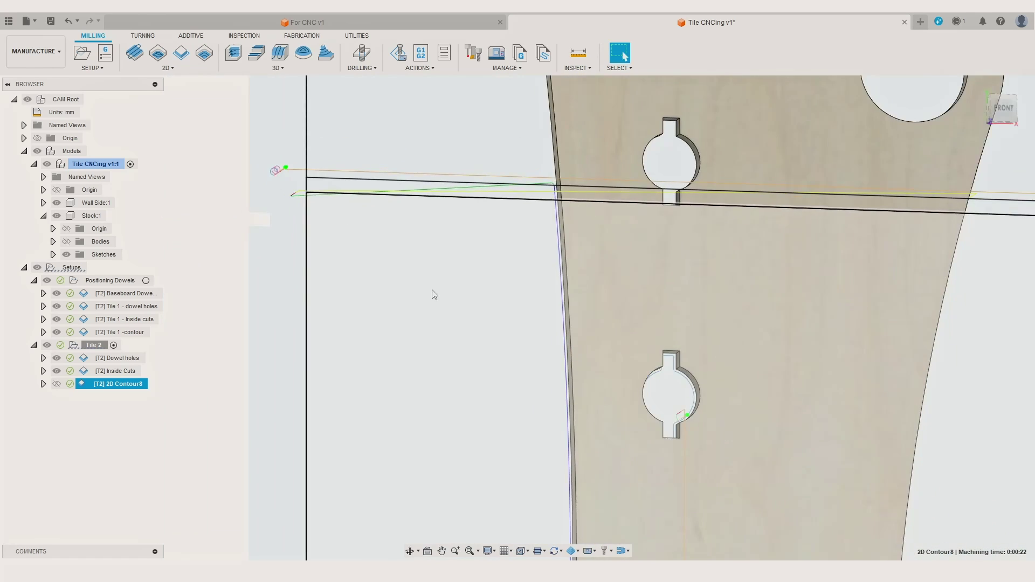
{"action": "scroll", "coordinate": [434, 293], "scroll_direction": "down", "scroll_amount": 3}
{"action": "mouse_move", "coordinate": [462, 298]}
{"action": "middle_mouse_down", "text": "shift"}
{"action": "mouse_move", "coordinate": [435, 259]}
{"action": "mouse_move", "coordinate": [450, 291]}
{"action": "middle_mouse_up", "text": "shift"}
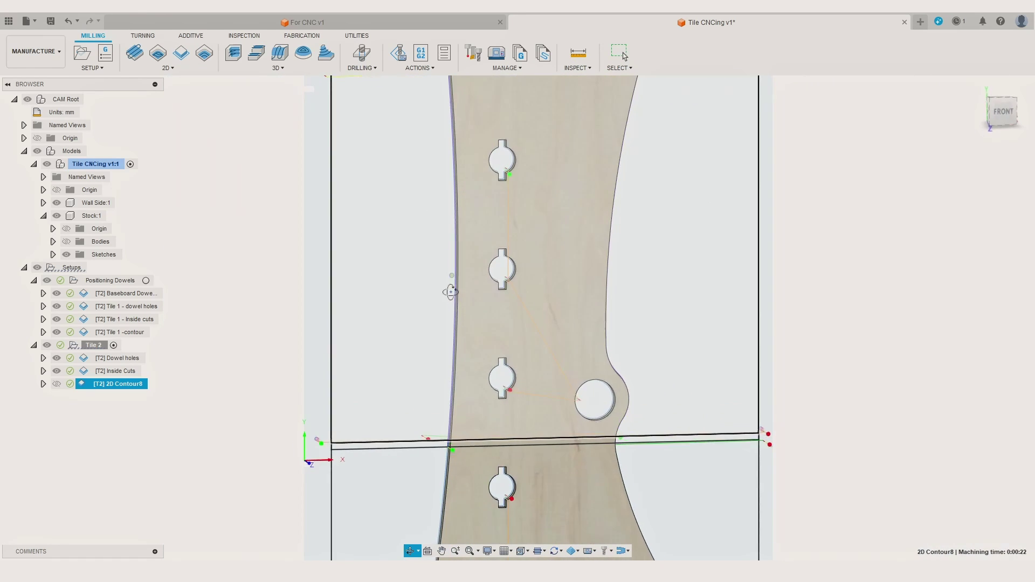
{"action": "scroll", "coordinate": [377, 280], "scroll_direction": "down", "scroll_amount": 2}
{"action": "key", "text": "Escape"}
{"action": "scroll", "coordinate": [486, 206], "scroll_direction": "up", "scroll_amount": 5}
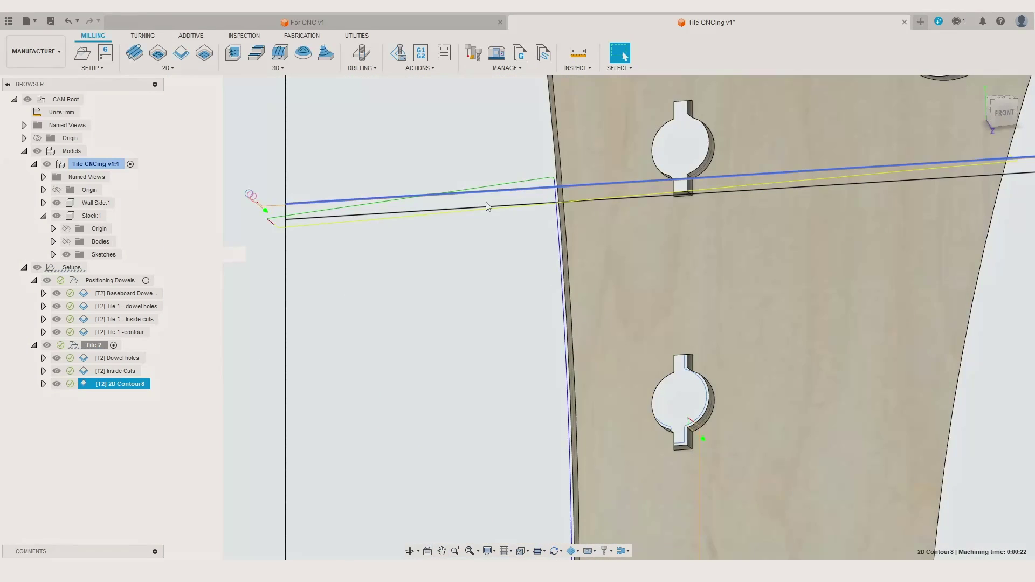
{"action": "right_click", "coordinate": [116, 384]}
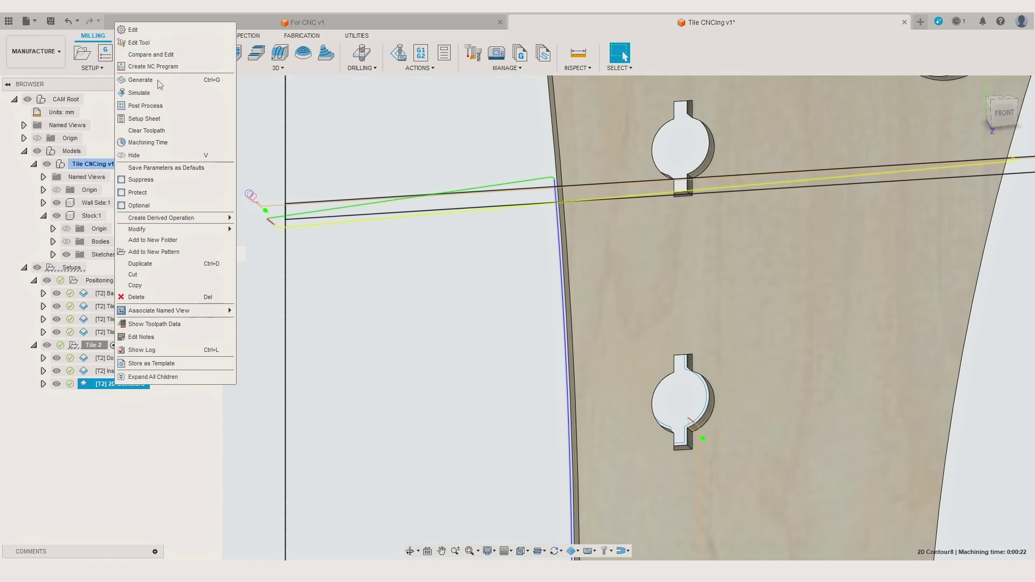
{"action": "left_click", "coordinate": [144, 43]}
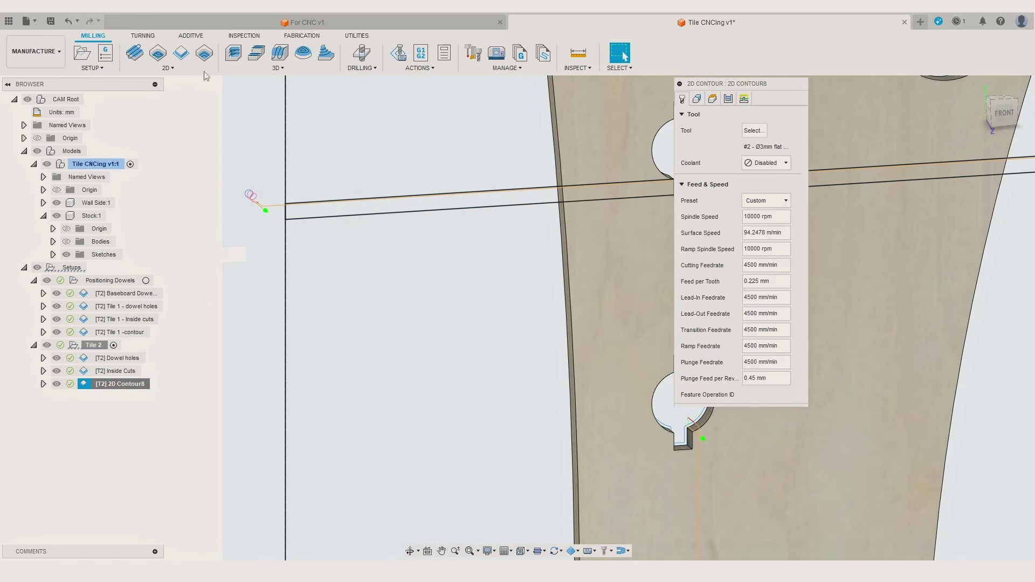
{"action": "left_click", "coordinate": [744, 98]}
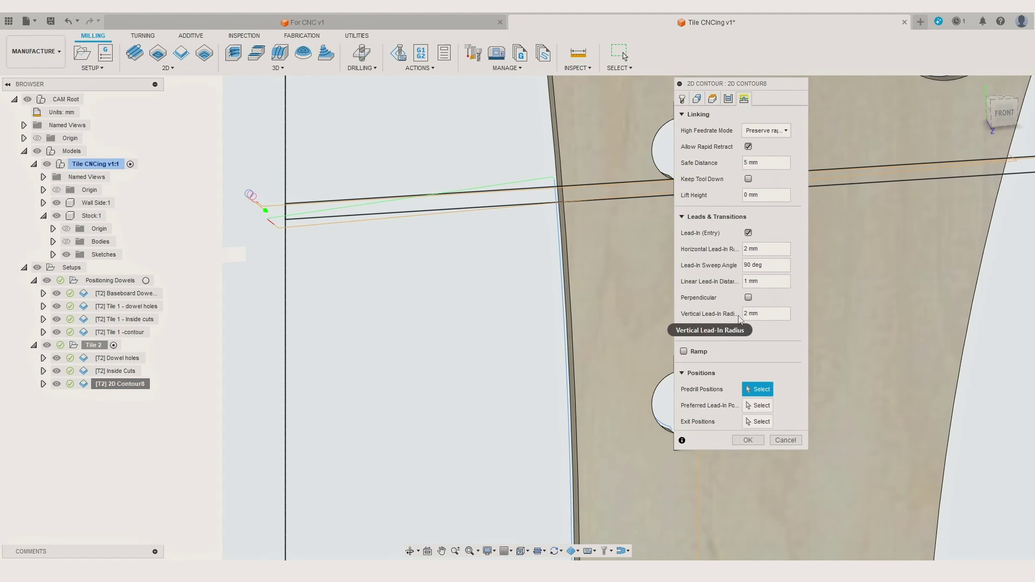
{"action": "left_click", "coordinate": [748, 232]}
{"action": "left_click", "coordinate": [750, 360]}
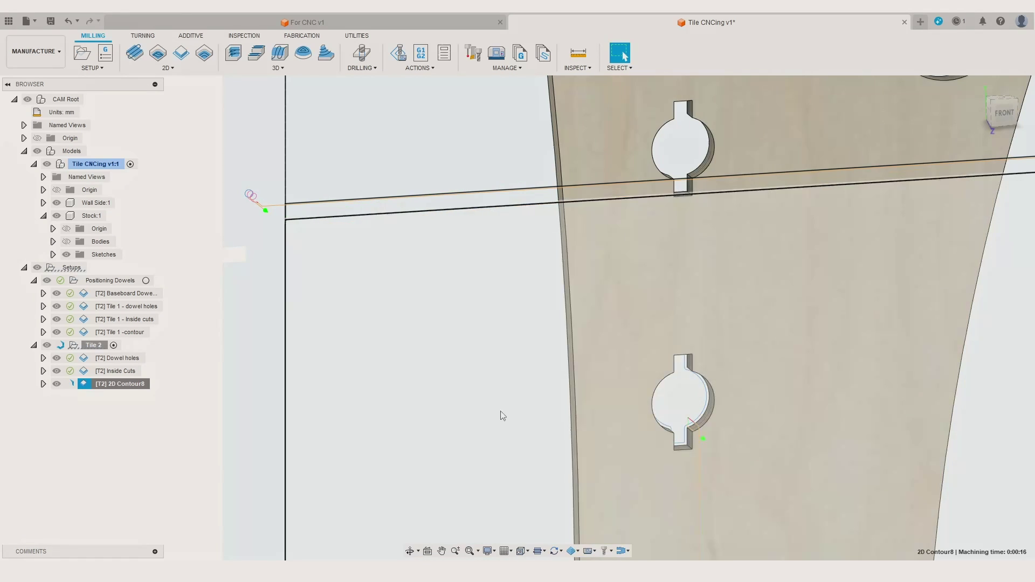
{"action": "scroll", "coordinate": [500, 416], "scroll_direction": "up", "scroll_amount": 5}
{"action": "middle_click_drag", "start_coordinate": [592, 225], "coordinate": [586, 245], "text": "shift"}
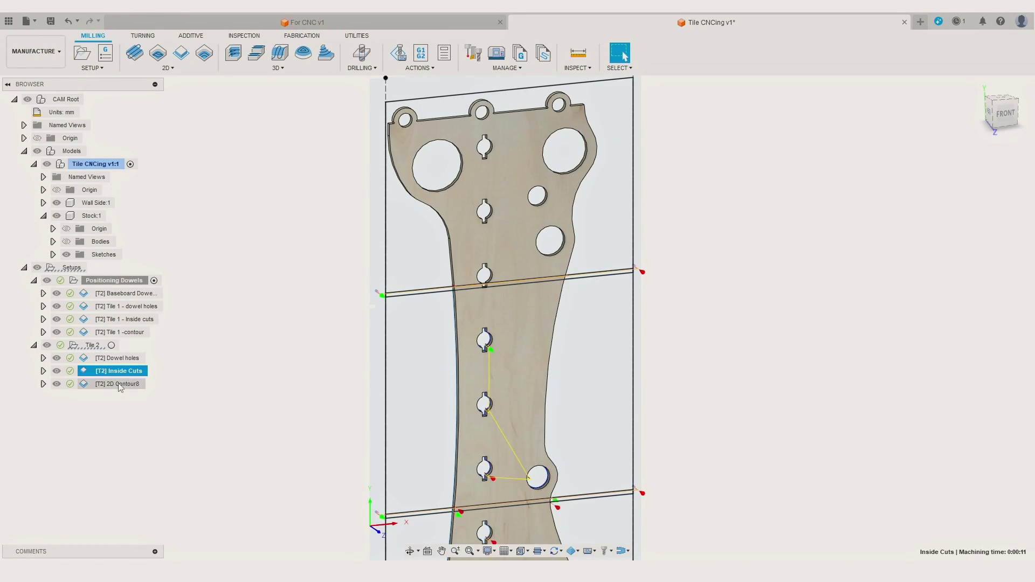
Create a third setup with stock From solid and origin at the tile's lower-left corner
{"action": "left_click", "coordinate": [82, 54]}
{"action": "left_click", "coordinate": [729, 97]}
{"action": "left_click", "coordinate": [760, 131]}
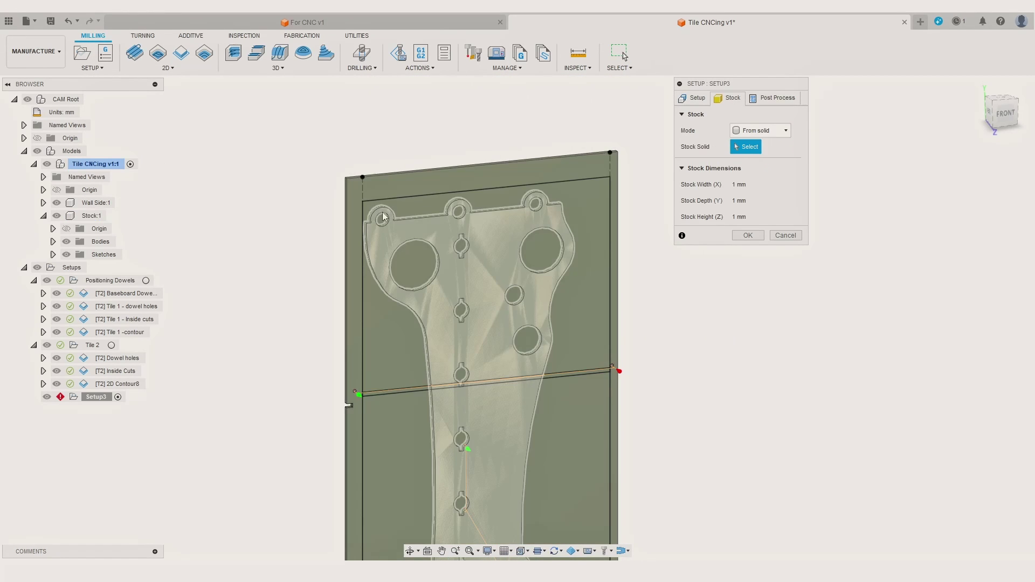
{"action": "left_click", "coordinate": [693, 97]}
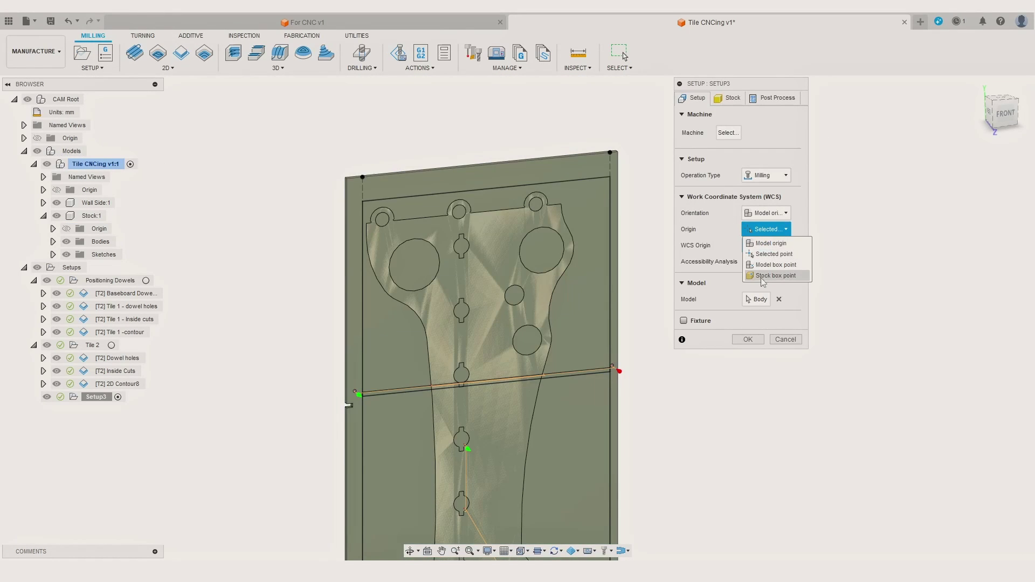
{"action": "scroll", "coordinate": [396, 390], "scroll_direction": "up", "scroll_amount": 5}
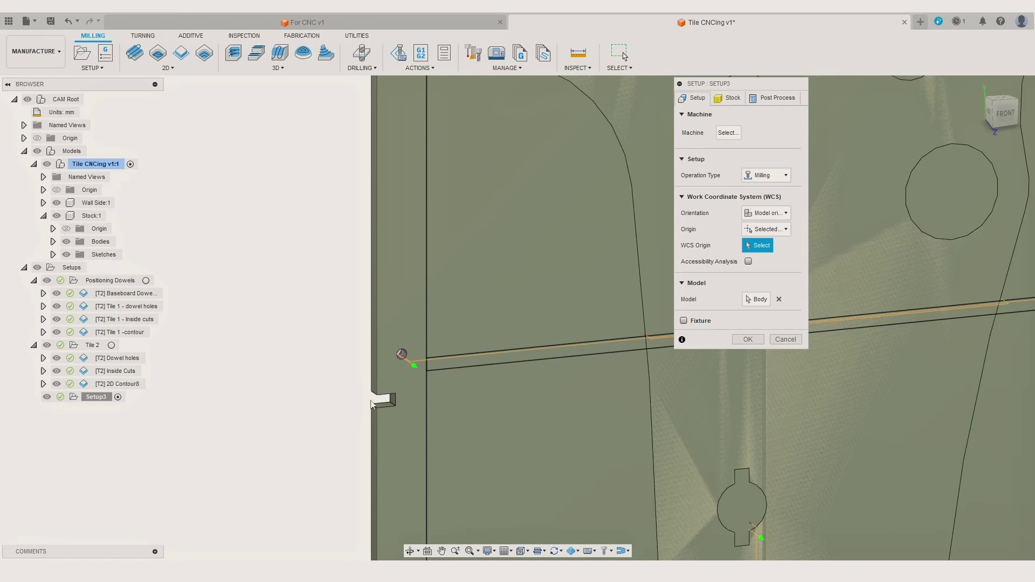
{"action": "left_click", "coordinate": [753, 340]}
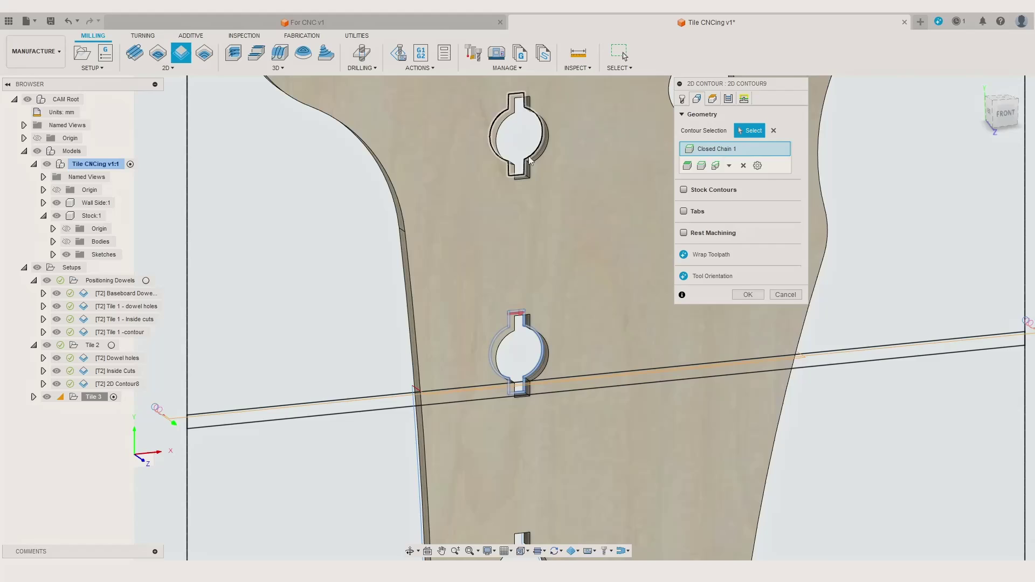
Create Tile 3's Inside Contour toolpath from the hole outlines and the small circle
{"action": "left_click", "coordinate": [509, 373]}
{"action": "scroll", "coordinate": [508, 373], "scroll_direction": "down", "scroll_amount": 2}
{"action": "left_click", "coordinate": [572, 356]}
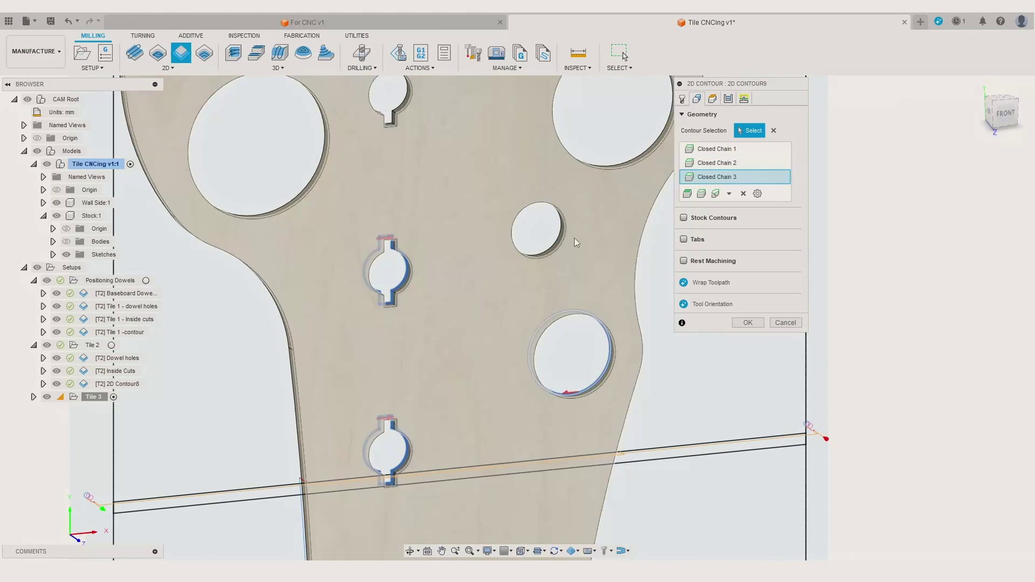
{"action": "left_click", "coordinate": [558, 244]}
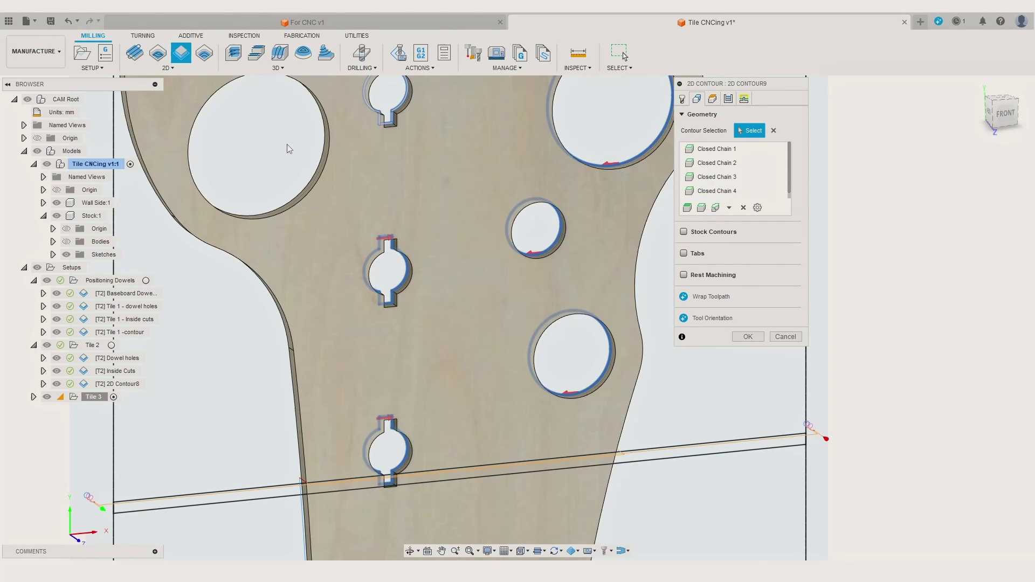
{"action": "scroll", "coordinate": [288, 149], "scroll_direction": "down", "scroll_amount": 3}
{"action": "scroll", "coordinate": [541, 186], "scroll_direction": "up", "scroll_amount": 3}
{"action": "scroll", "coordinate": [335, 201], "scroll_direction": "down", "scroll_amount": 5}
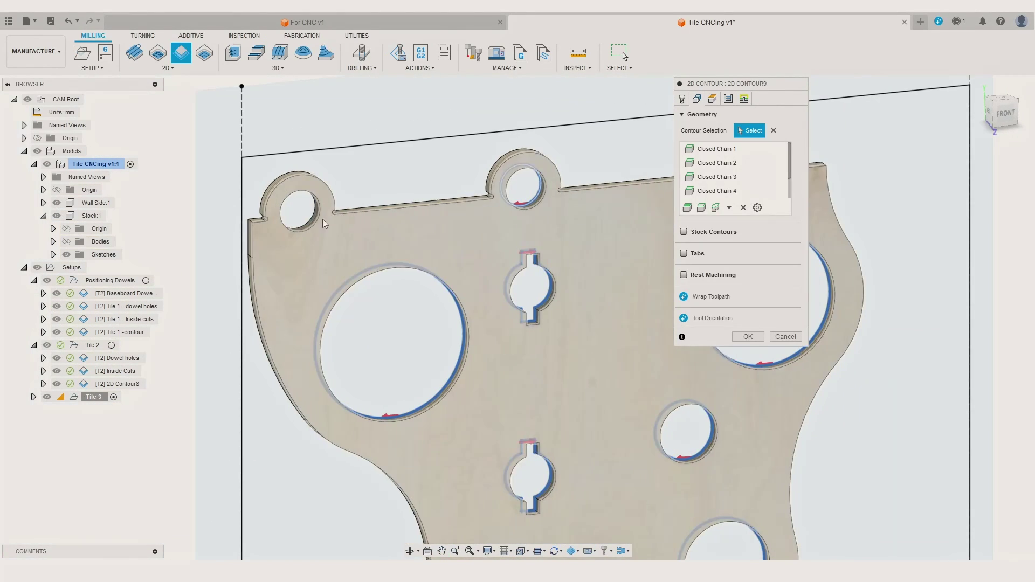
{"action": "key", "text": "Return"}
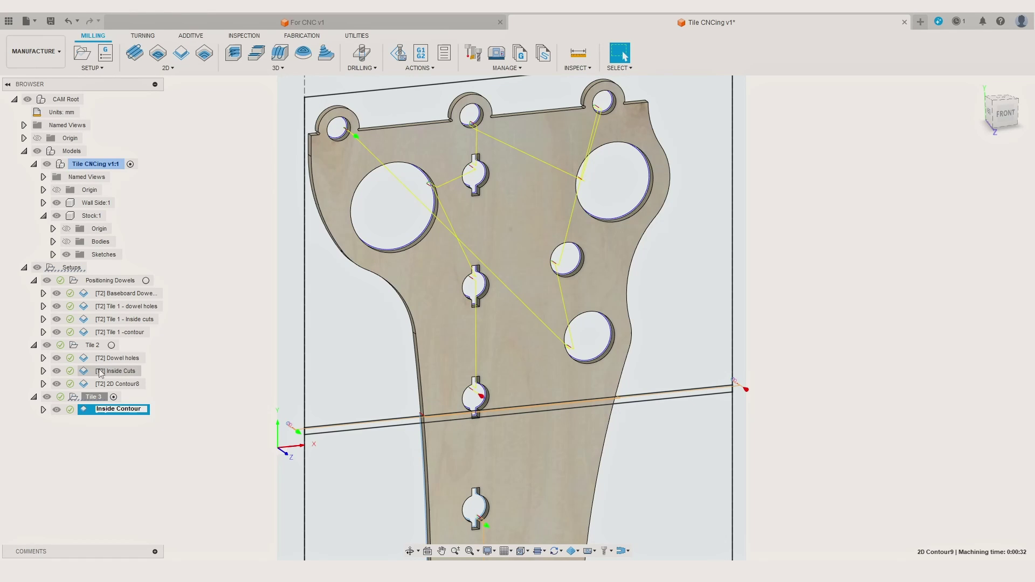
{"action": "key", "text": "Return"}
Add a 2D contour on the tile's outer edge with Stock Contours, named Outside Contour
{"action": "left_click", "coordinate": [182, 53]}
{"action": "scroll", "coordinate": [387, 124], "scroll_direction": "up", "scroll_amount": 3}
{"action": "left_click", "coordinate": [388, 124]}
{"action": "scroll", "coordinate": [575, 203], "scroll_direction": "down", "scroll_amount": 4}
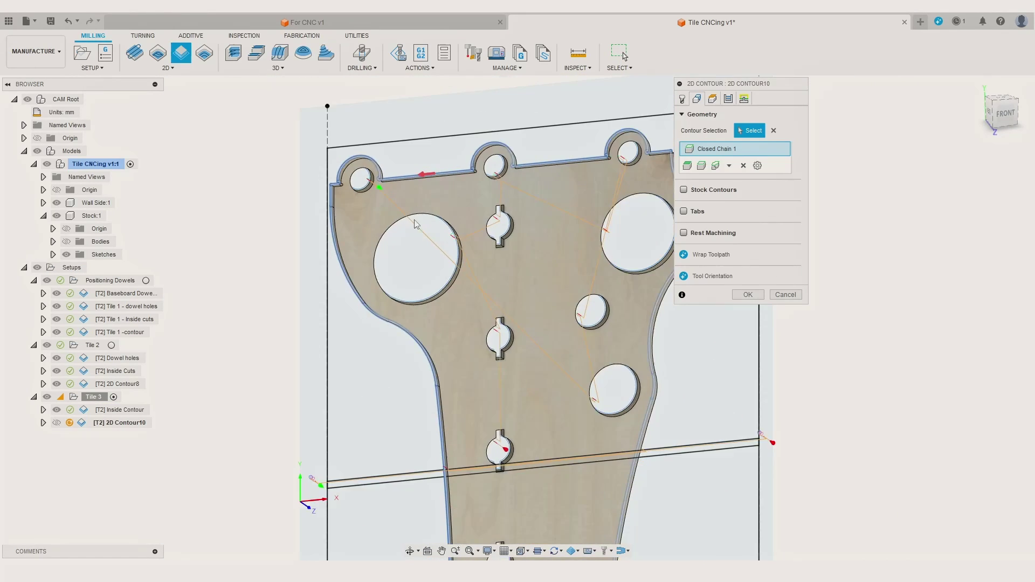
{"action": "scroll", "coordinate": [575, 204], "scroll_direction": "up", "scroll_amount": 1}
{"action": "left_click", "coordinate": [683, 190]}
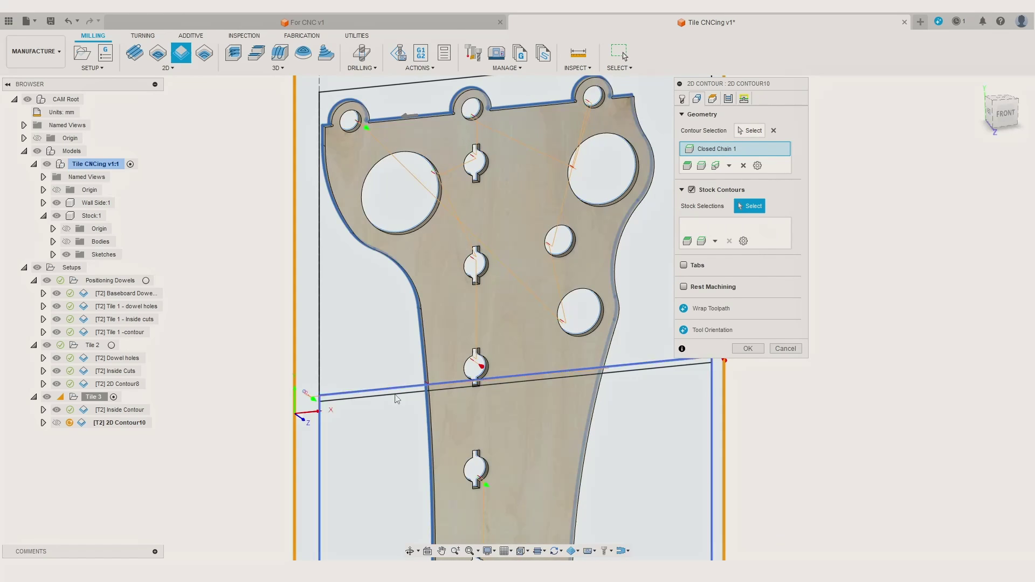
{"action": "left_click", "coordinate": [356, 402]}
{"action": "key", "text": "Return"}
{"action": "key", "text": "F2"}
{"action": "type", "text": "Outside Cont"}
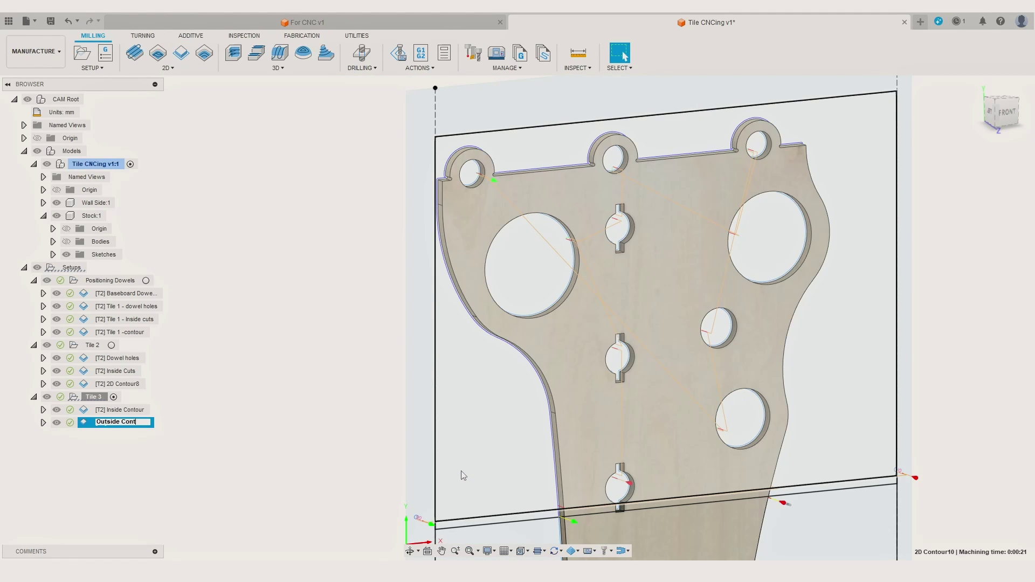
{"action": "type", "text": "our"}
{"action": "key", "text": "Return"}
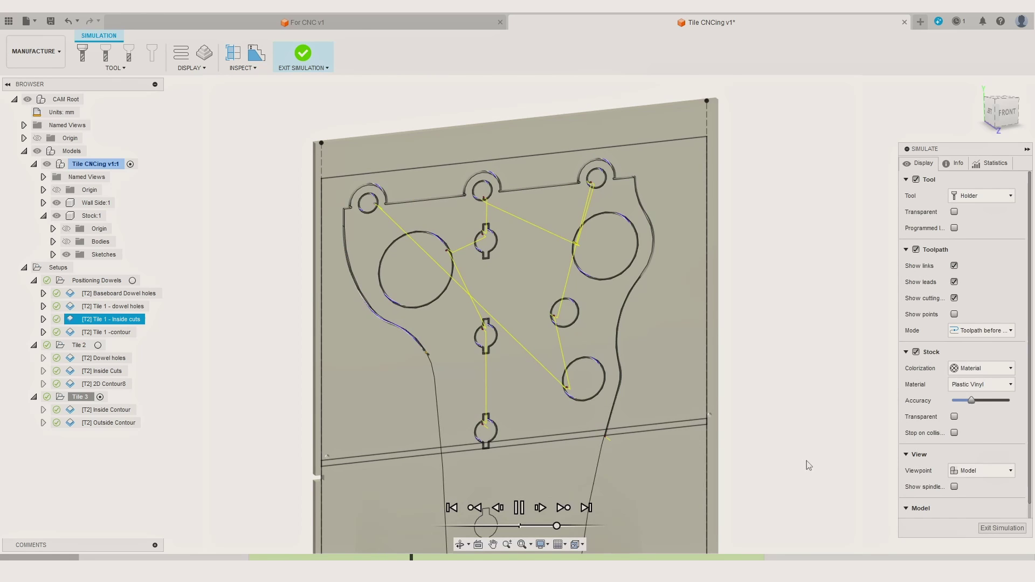
Create and post the Positioning dowels NC program from the Baseboard Dowel holes operation
{"action": "right_click", "coordinate": [127, 294]}
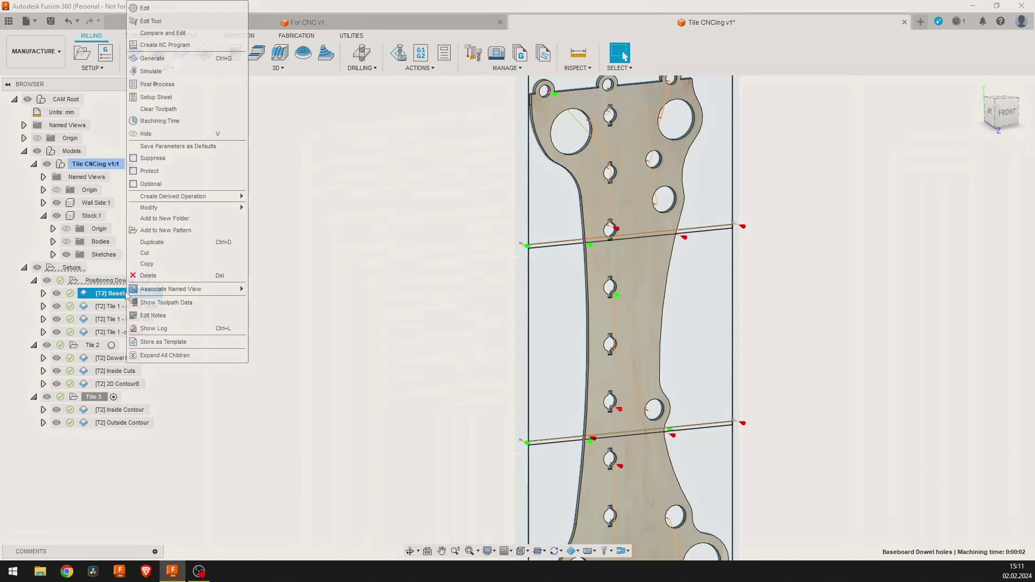
{"action": "left_click", "coordinate": [160, 46]}
{"action": "type", "text": "Positioning dowels"}
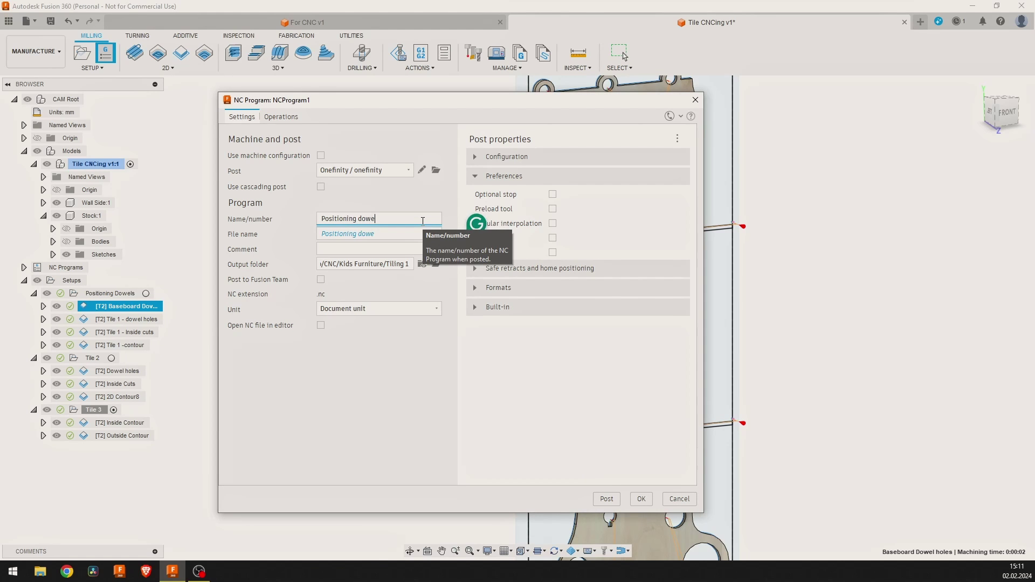
{"action": "left_click", "coordinate": [607, 501]}
Create and post the Tile 1 NC program from Tile 1's operations
{"action": "left_click", "coordinate": [136, 333]}
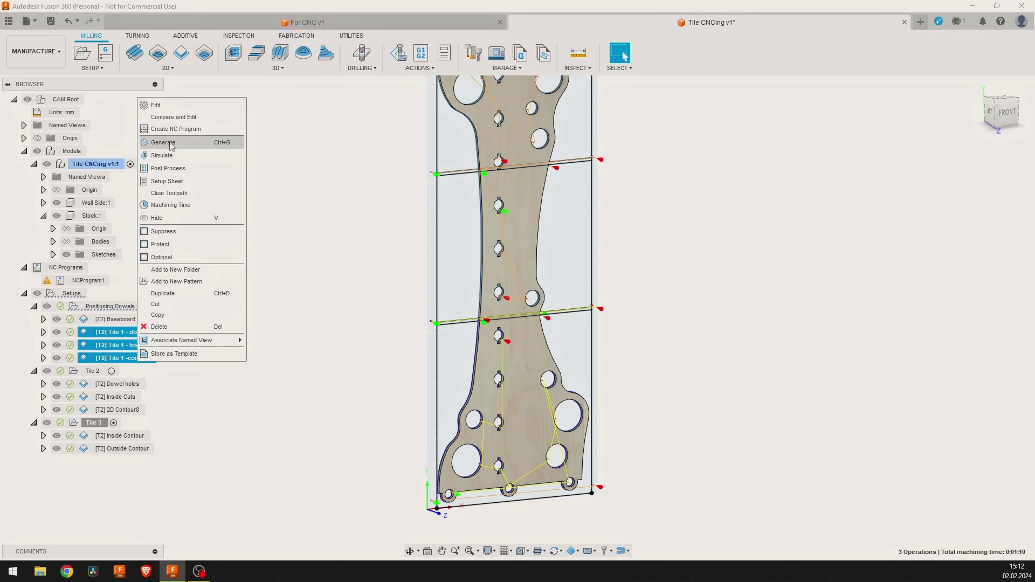
{"action": "left_click", "coordinate": [176, 129]}
{"action": "type", "text": "Tile 1"}
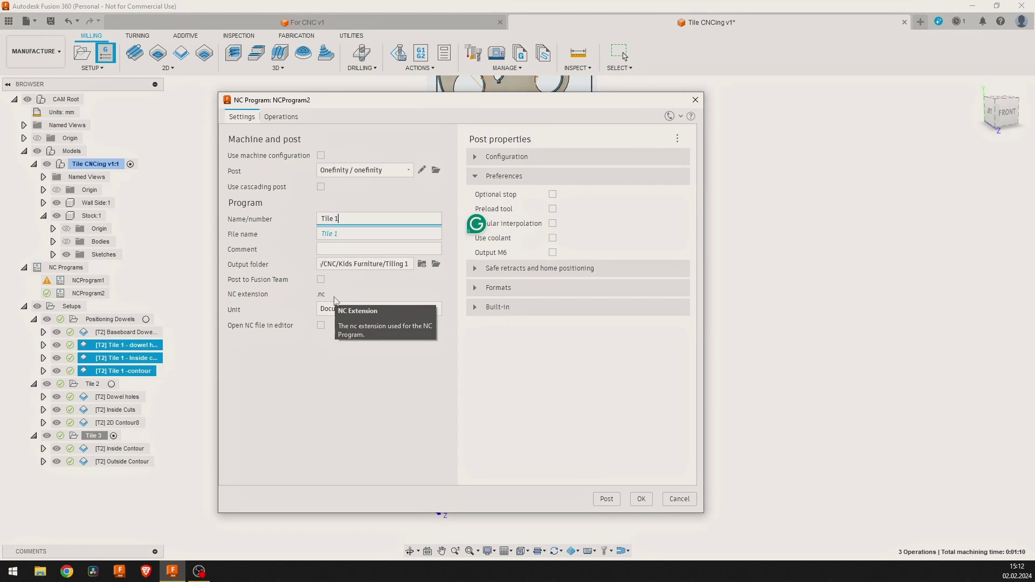
{"action": "left_click", "coordinate": [607, 499]}
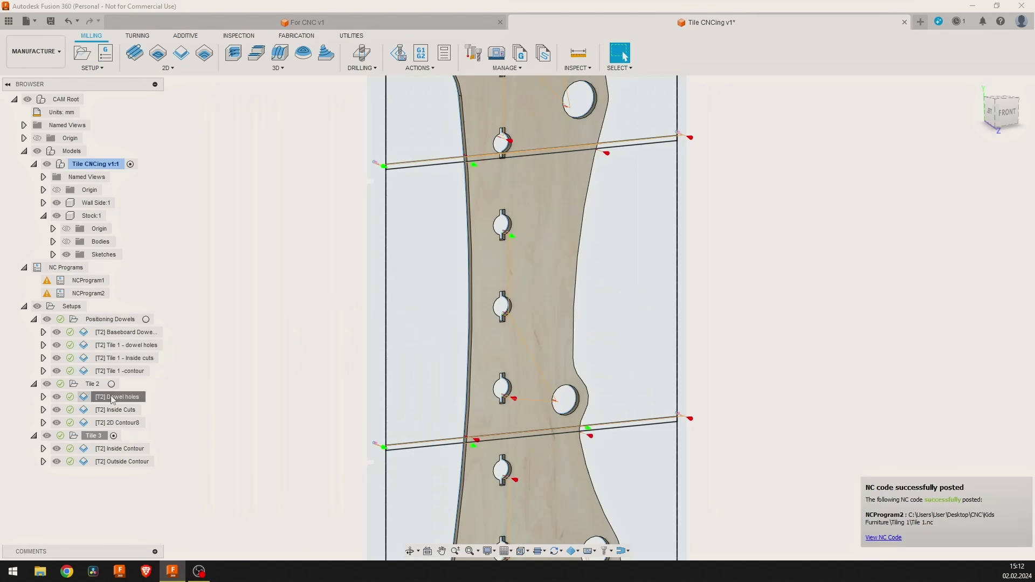
Create and post the Tile 2 NC program including 2D Contour8
{"action": "left_click", "coordinate": [117, 423], "text": "ctrl"}
{"action": "right_click", "coordinate": [117, 423]}
{"action": "left_click", "coordinate": [292, 344]}
{"action": "key", "text": "Return"}
{"action": "left_click", "coordinate": [121, 462]}
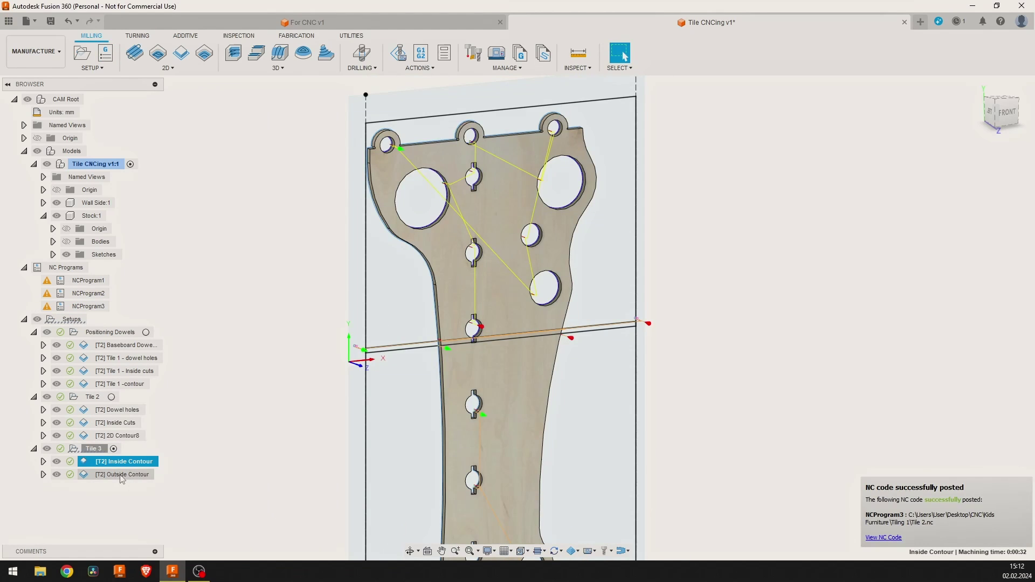
Start Tile 3's NC program from Inside Contour and Outside Contour, naming it Tile 3
{"action": "left_click", "coordinate": [123, 474], "text": "ctrl"}
{"action": "right_click", "coordinate": [124, 475]}
{"action": "left_click", "coordinate": [310, 382]}
{"action": "type", "text": "Tile 3"}
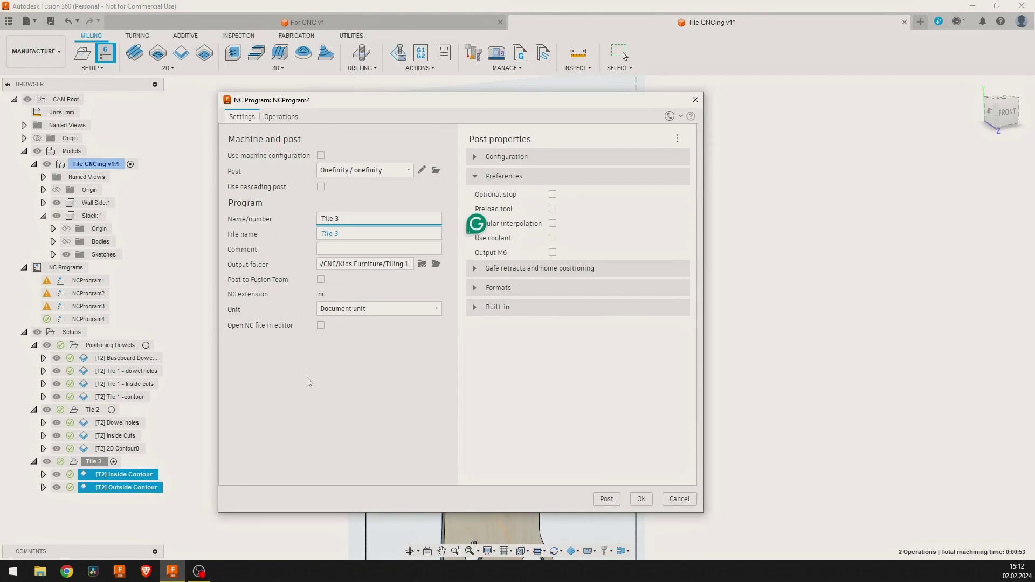